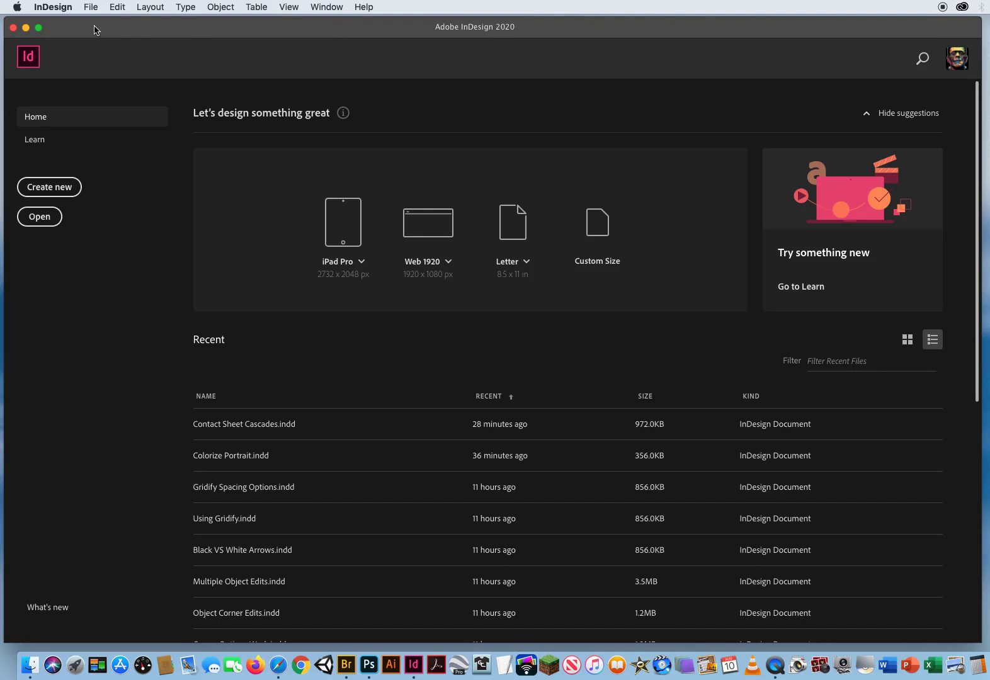
Create a new single-page document from the 11 × 17 in custom preset.
left_click(91, 7)
mouse_move(96, 22)
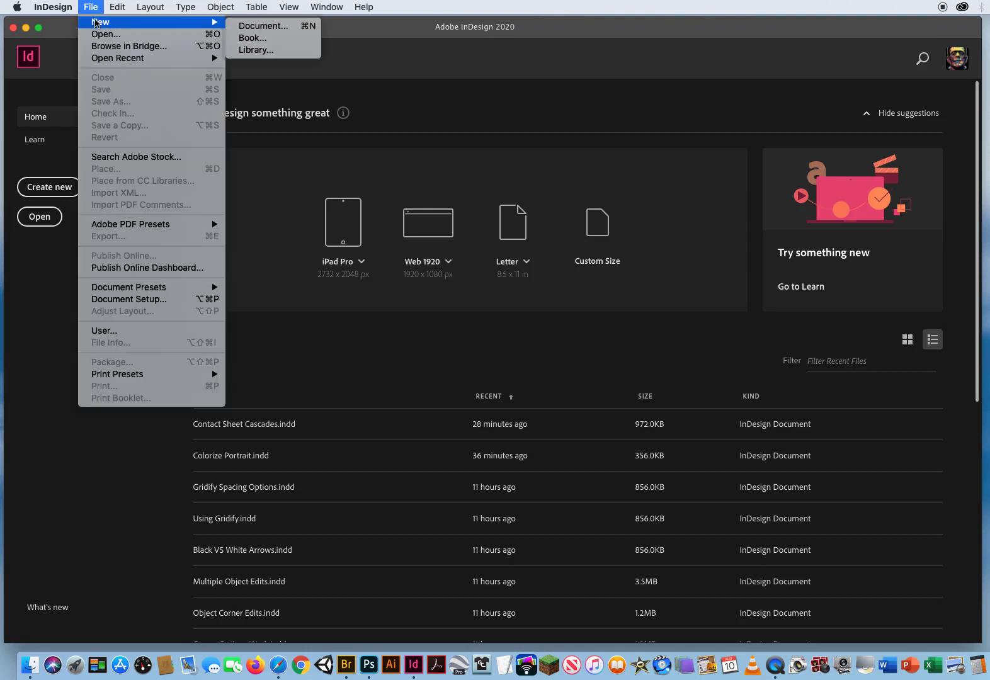
left_click(259, 25)
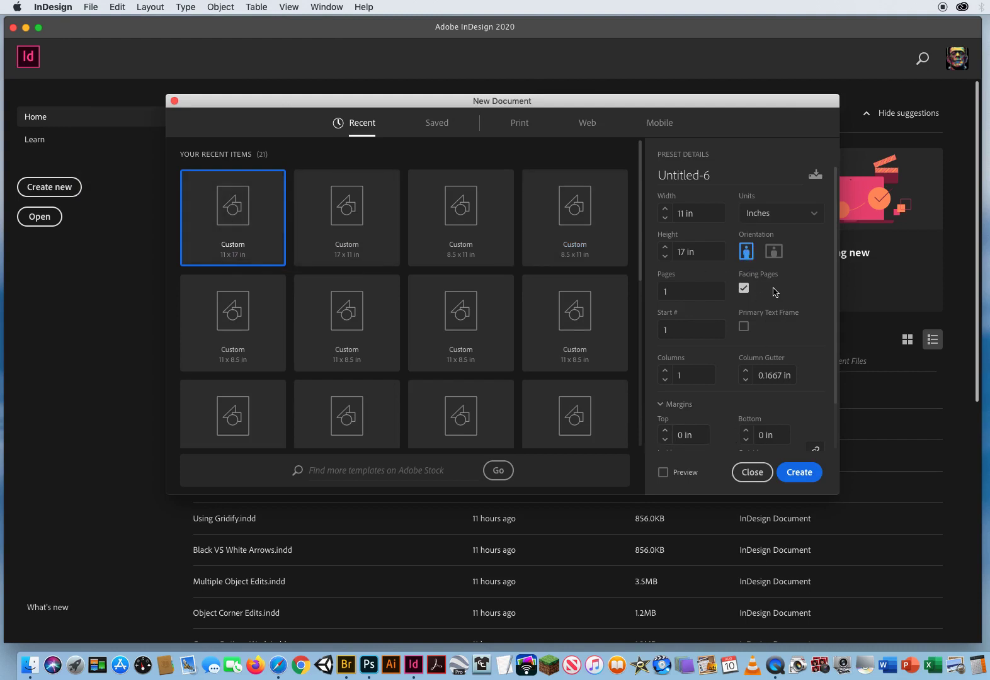
left_click(799, 473)
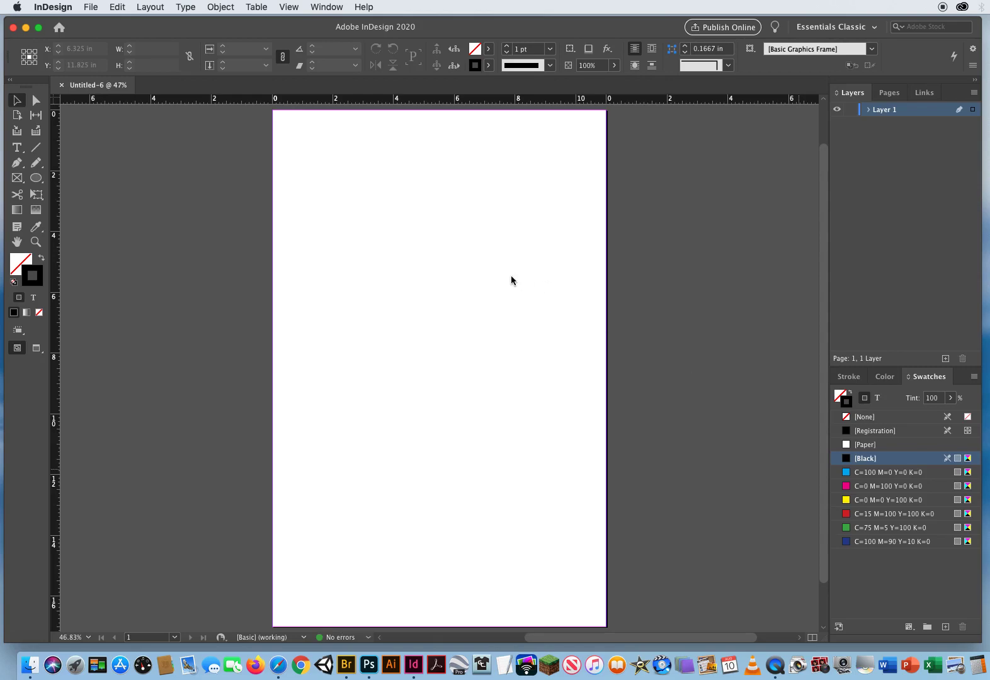
Place IMG_1149.JPG from the 15 Locking folder in a frame spanning most of the page.
key("super+d")
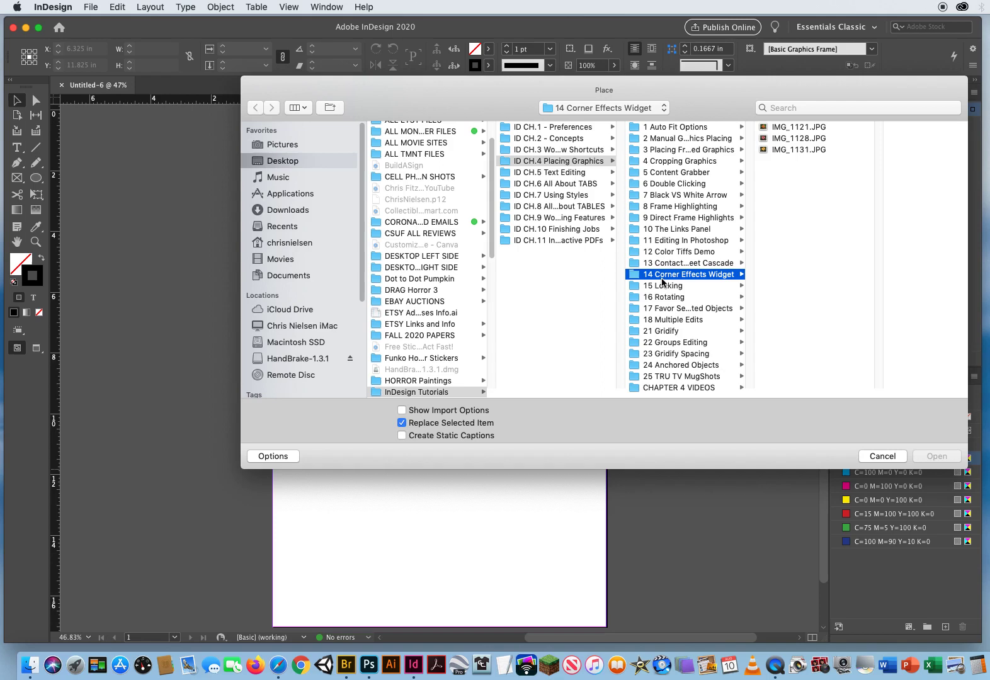
left_click(664, 287)
left_click(797, 127)
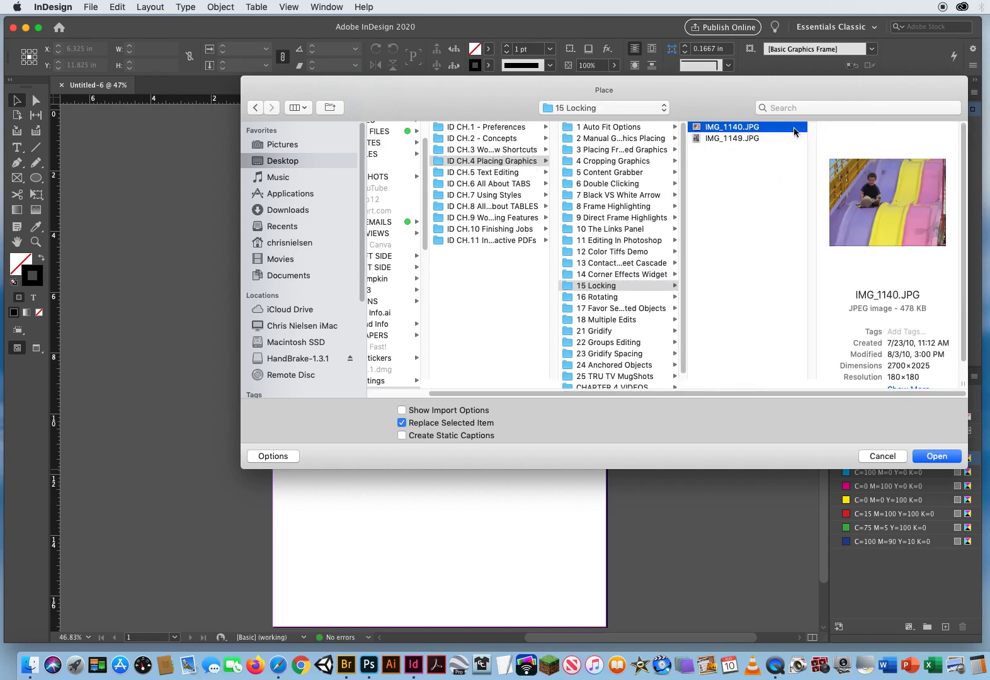
left_click(740, 138)
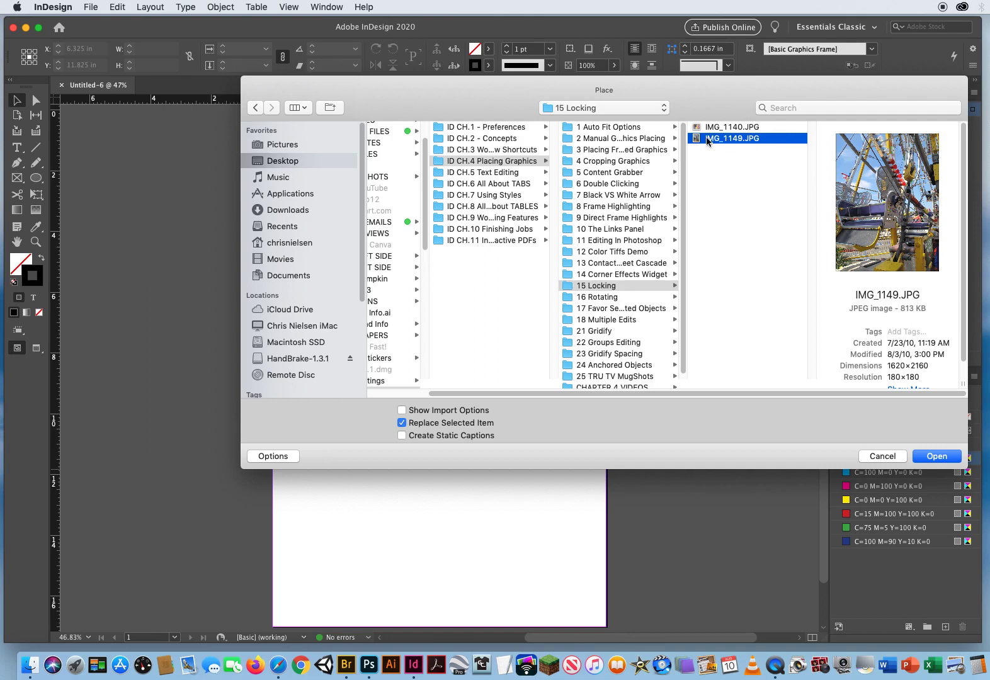
left_click(933, 458)
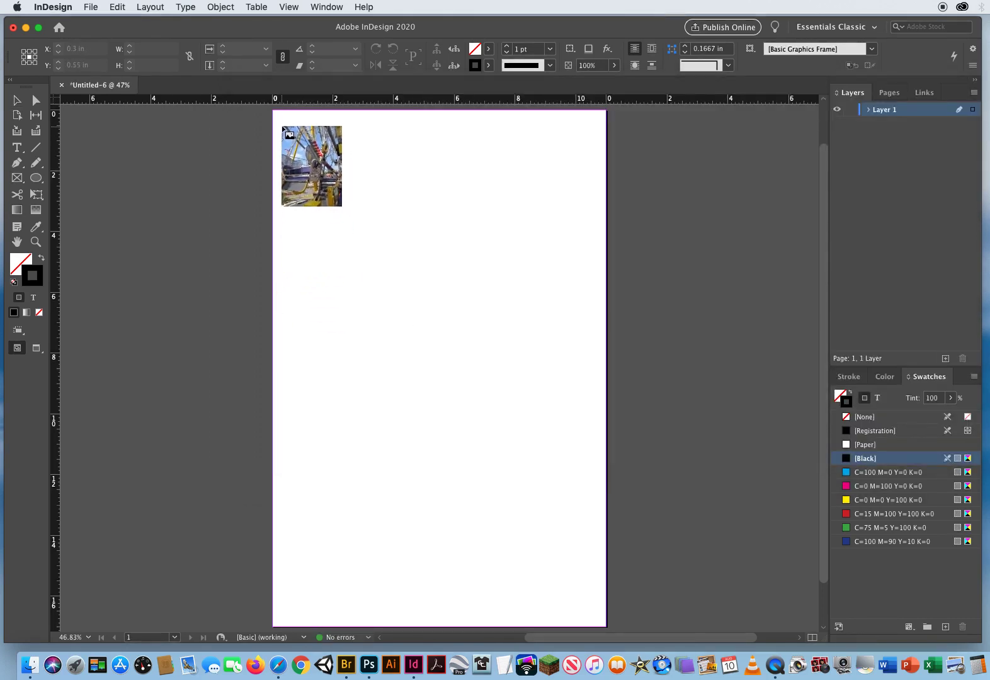
left_click_drag(283, 128, 535, 546)
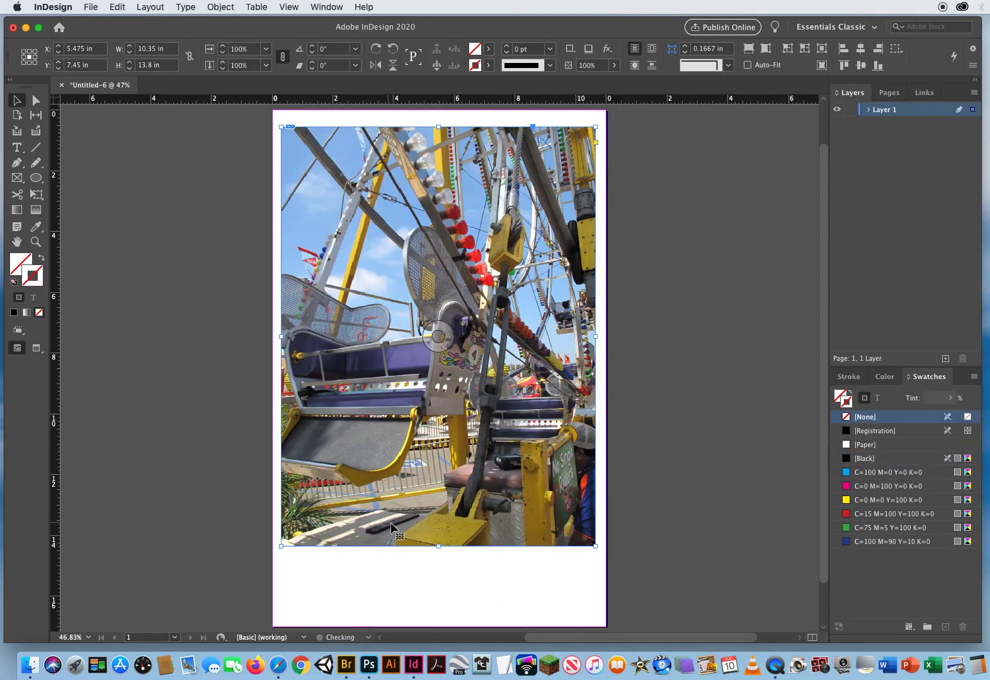
left_click(216, 185)
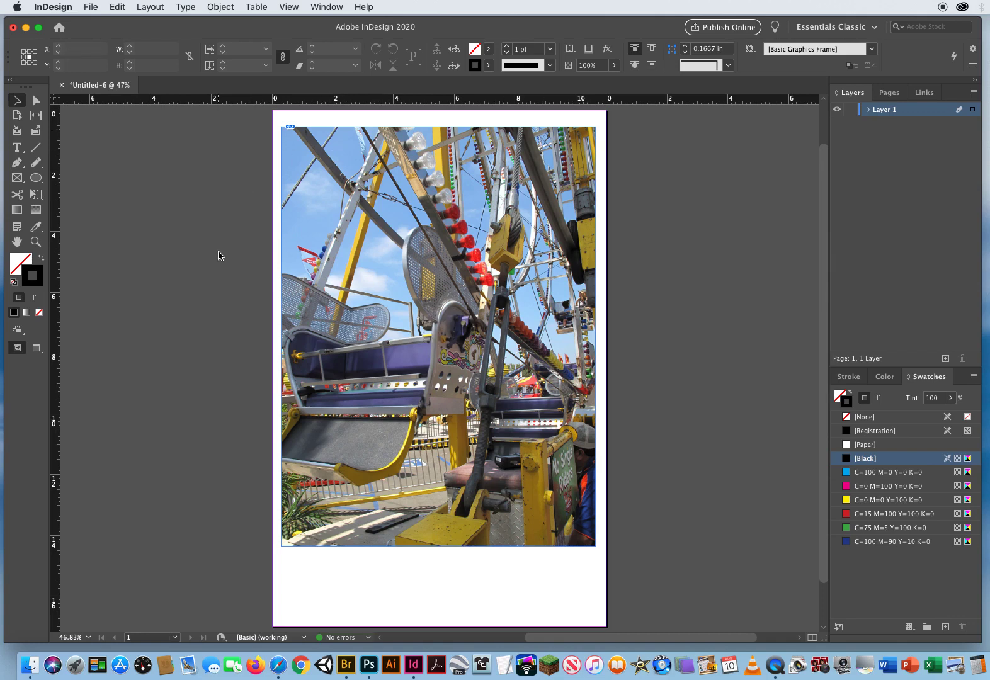
Place IMG_1140.JPG as a smaller inset over the upper part of the ferris-wheel photo.
key("super+d")
left_click(452, 128)
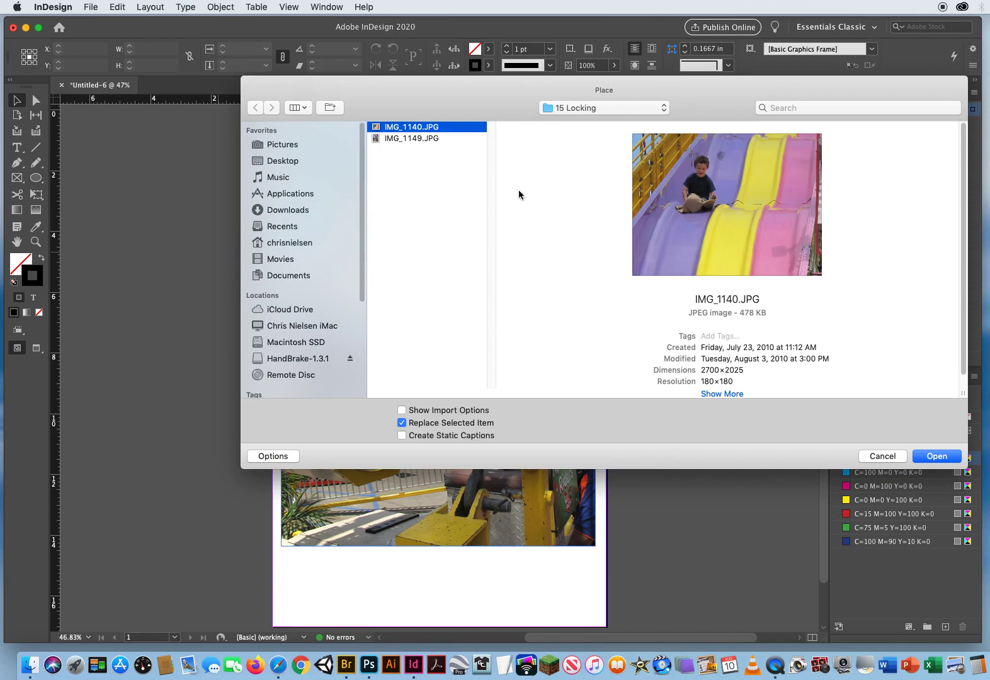
left_click(935, 456)
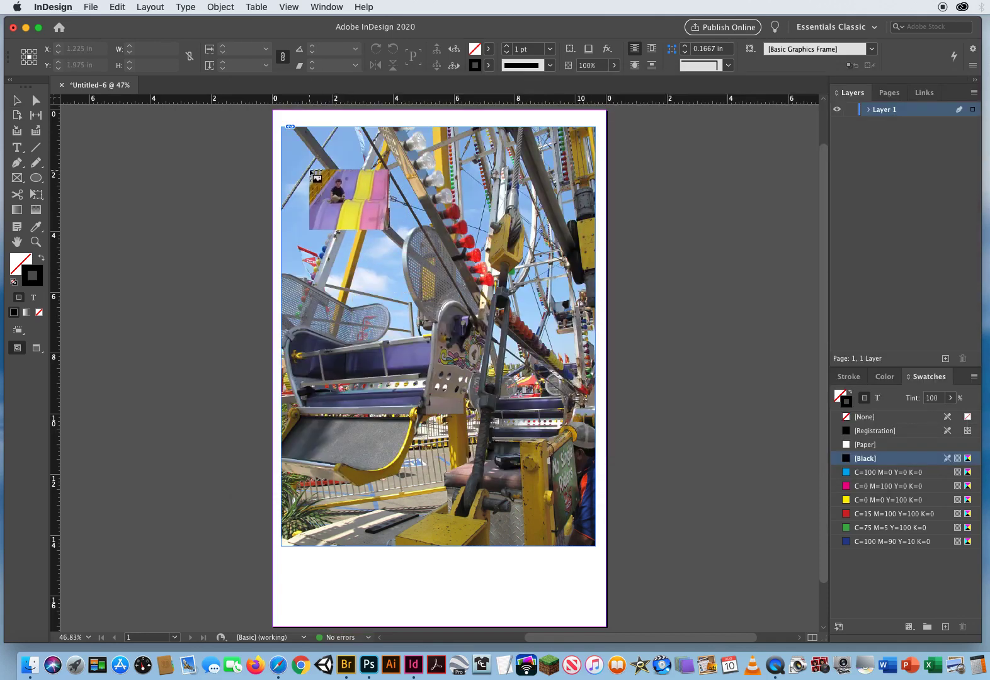
left_click(505, 313)
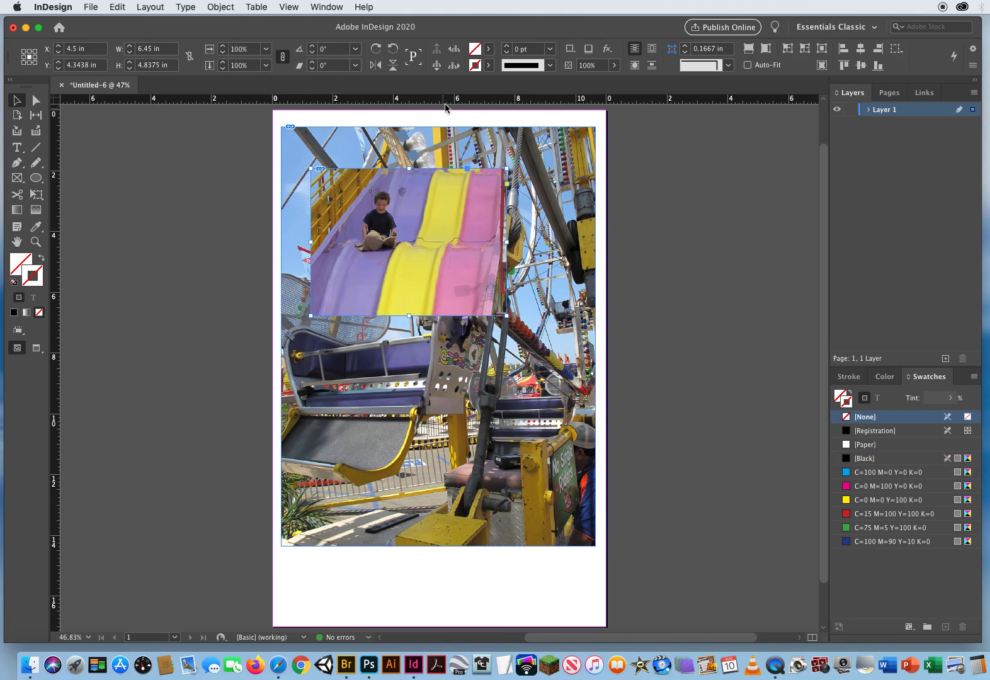
Give the inset photo an 8 pt stroke in the white [Paper] swatch.
left_click(534, 49)
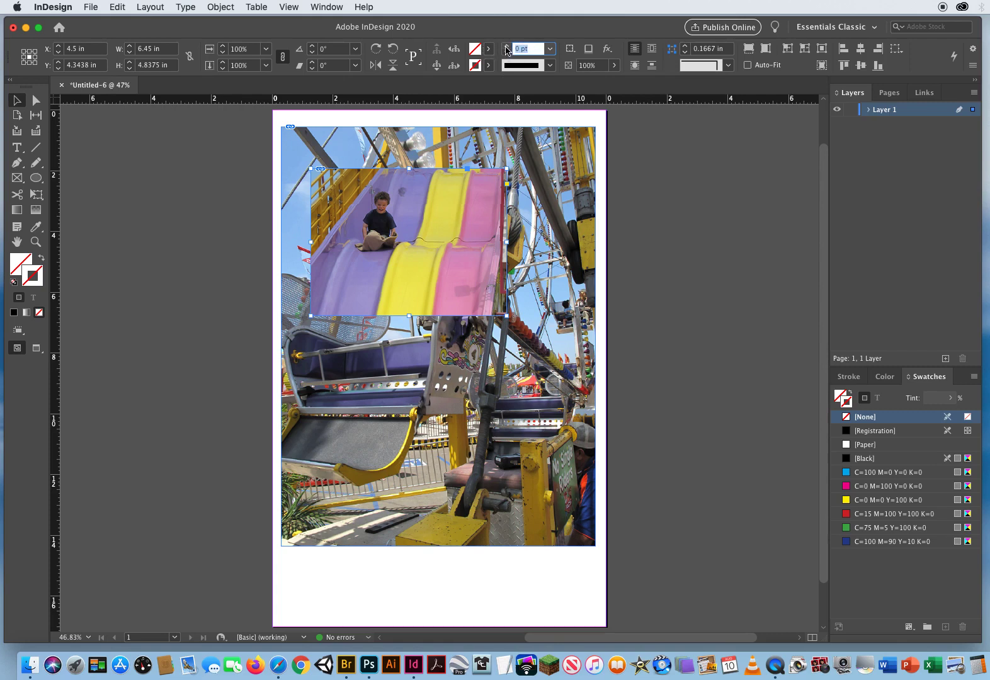
type("6")
key("Return")
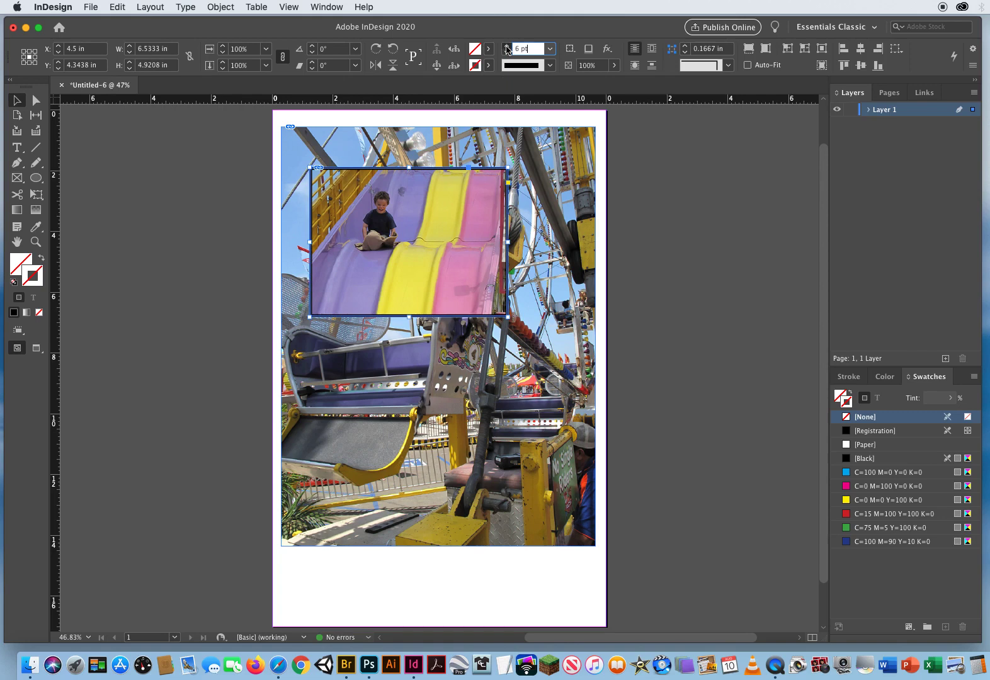
left_click(507, 46)
left_click(507, 47)
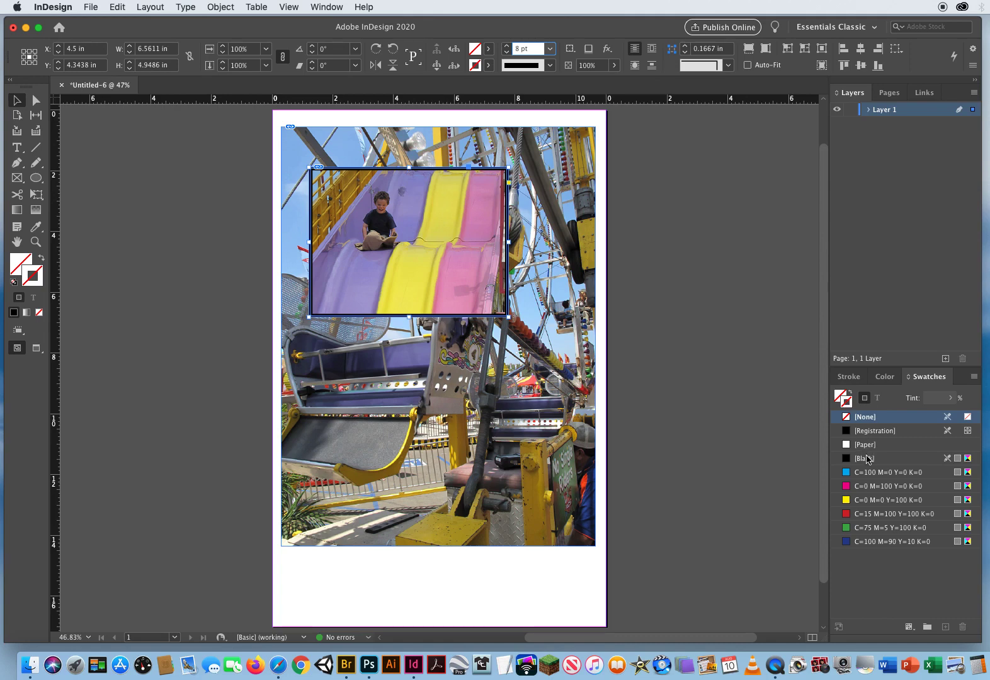
left_click(867, 444)
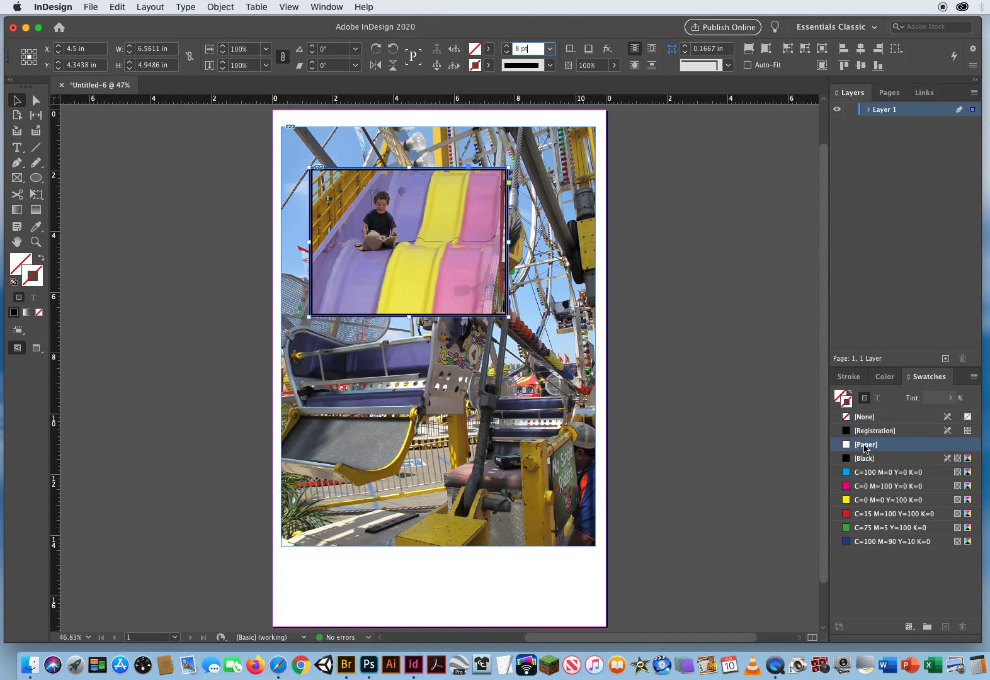
Switch to Preview mode and reselect the inset slide photo.
left_click(658, 342)
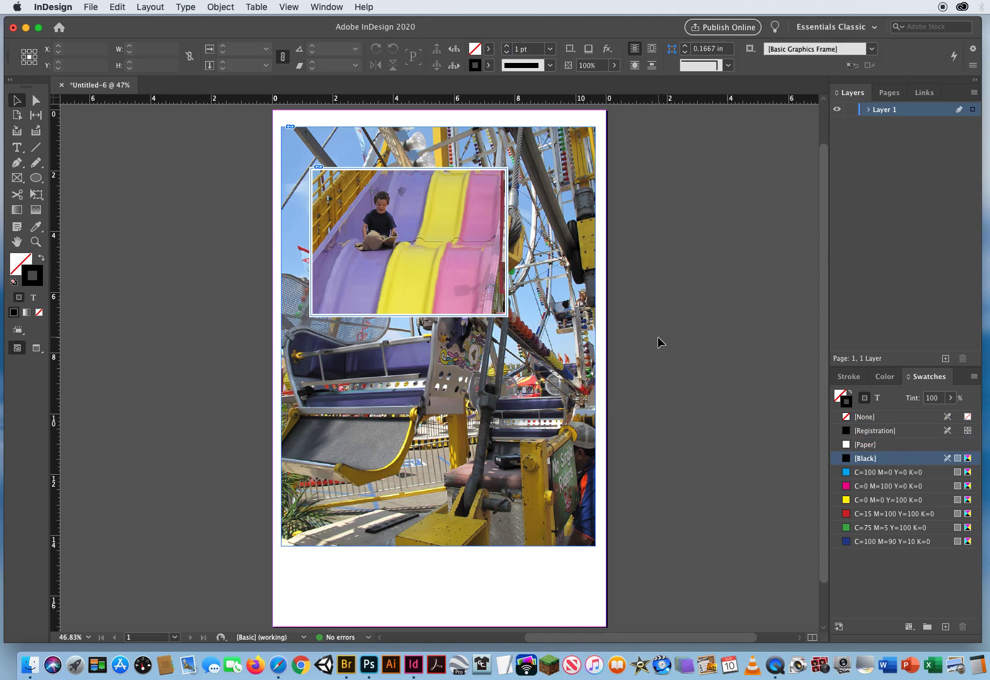
key("w")
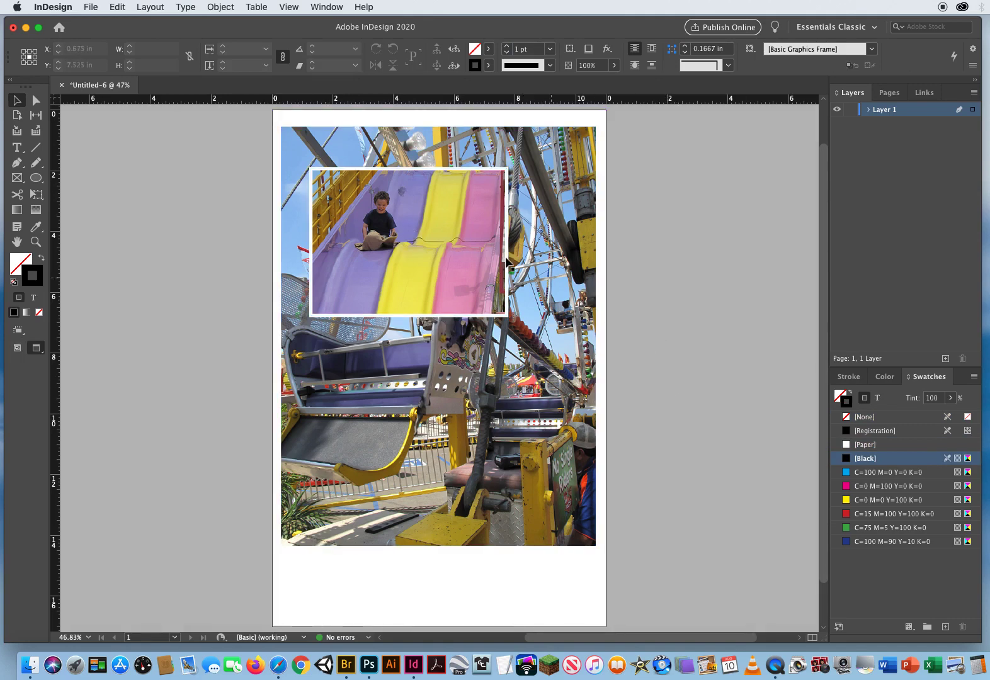
left_click(444, 262)
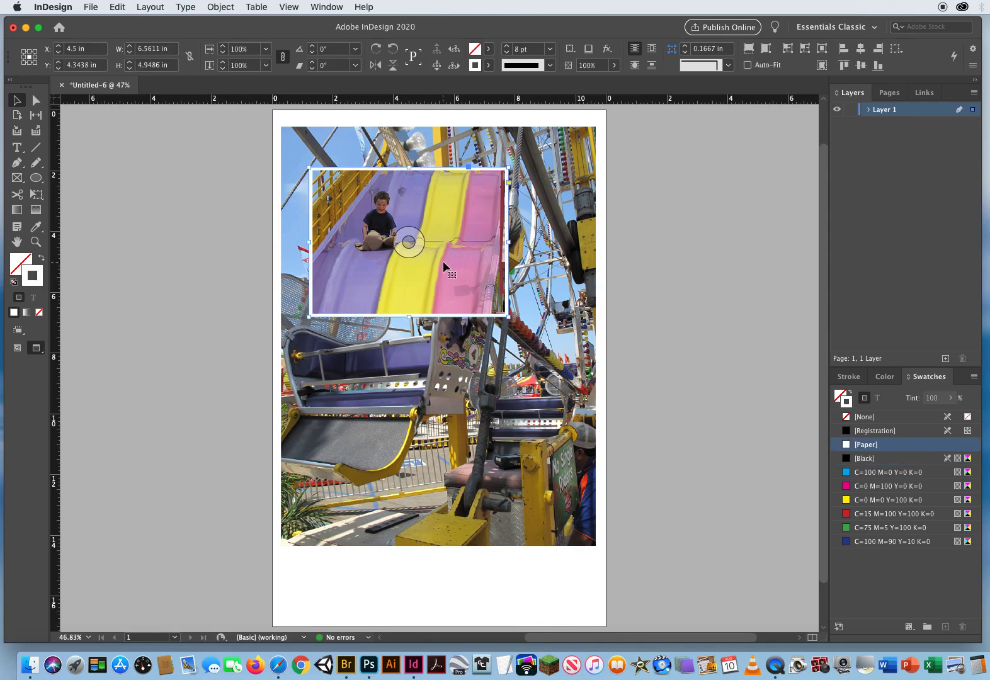
Add a drop shadow to the inset, increasing its distance and adjusting its angle.
left_click(222, 7)
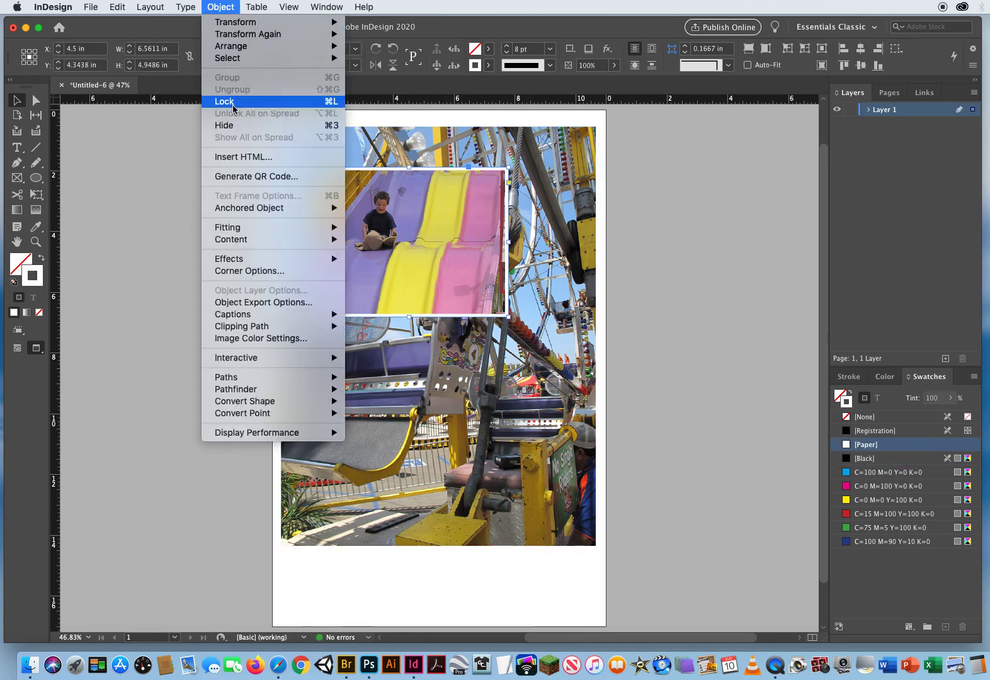
mouse_move(237, 263)
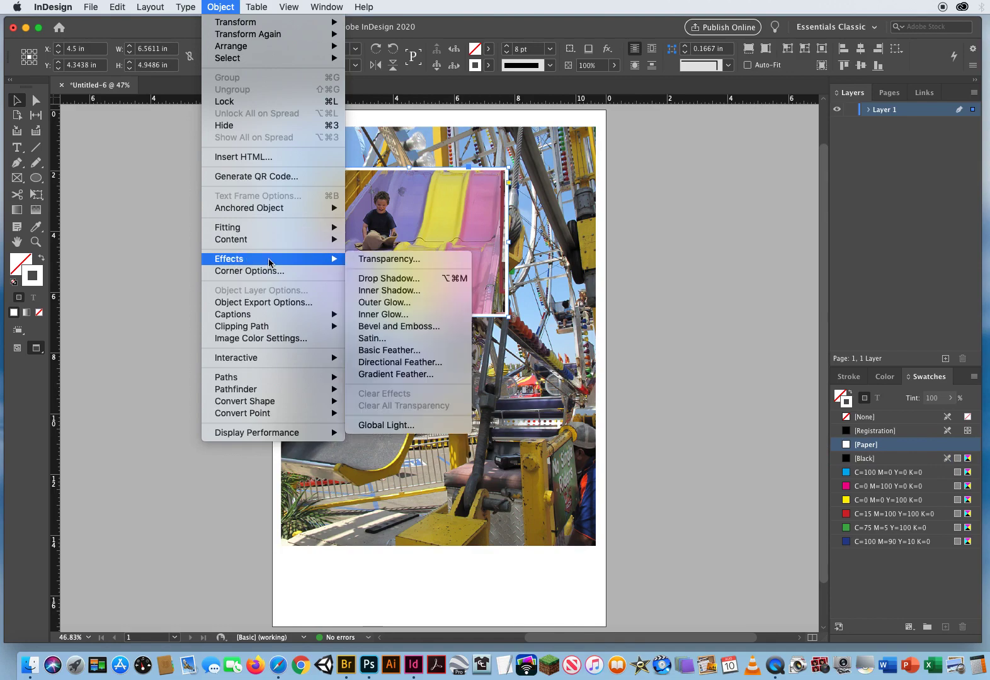
left_click(392, 283)
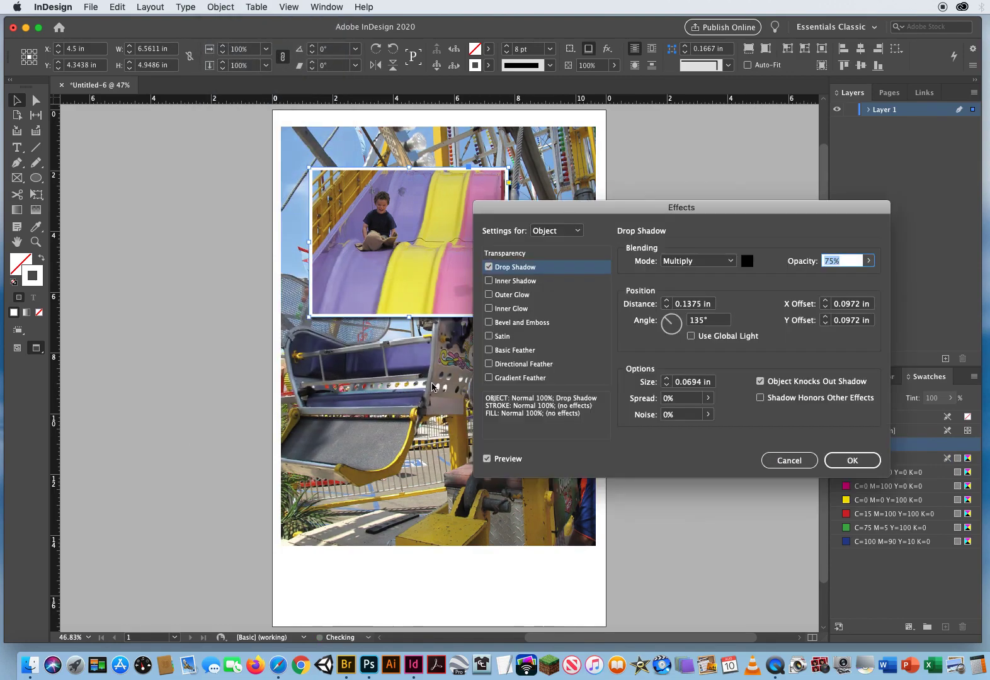
left_click_drag(557, 208, 625, 152)
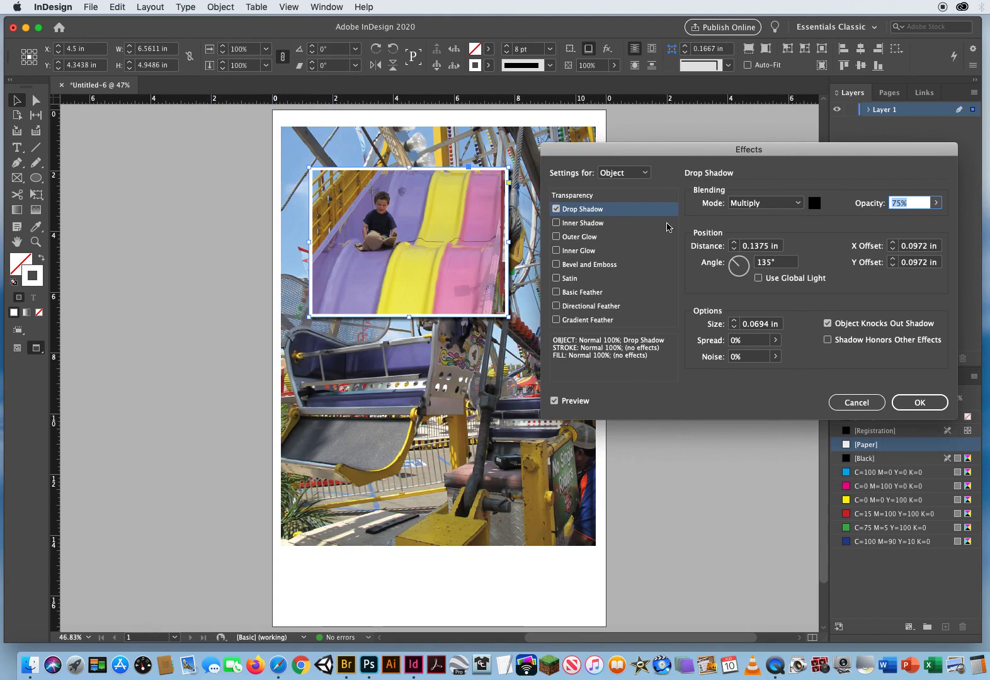
key("Tab")
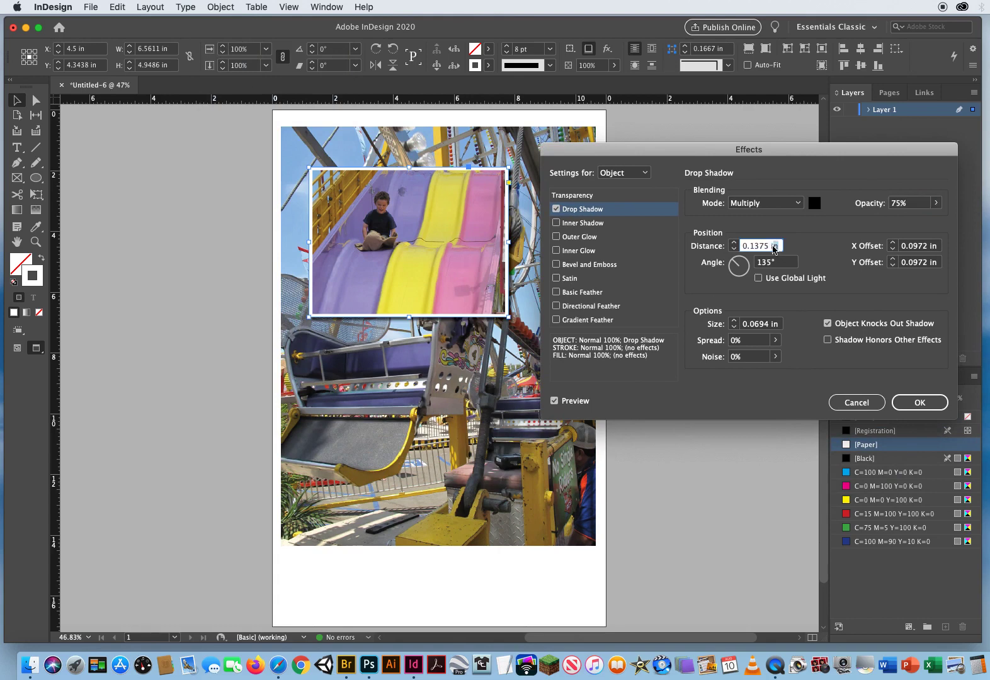
left_click(734, 243)
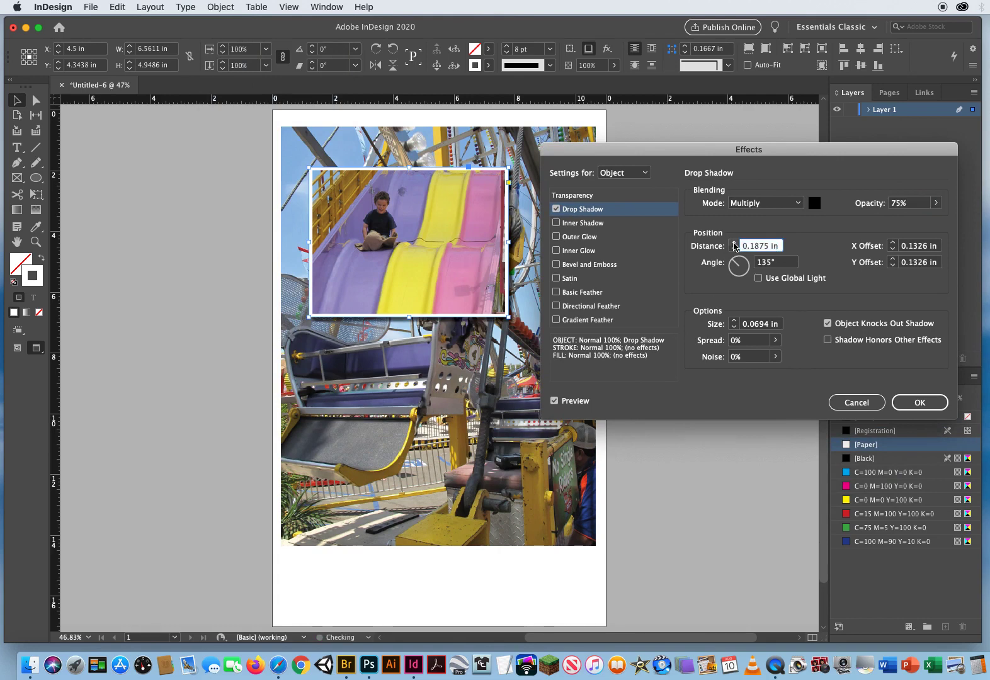
left_click(734, 243)
left_click(734, 243)
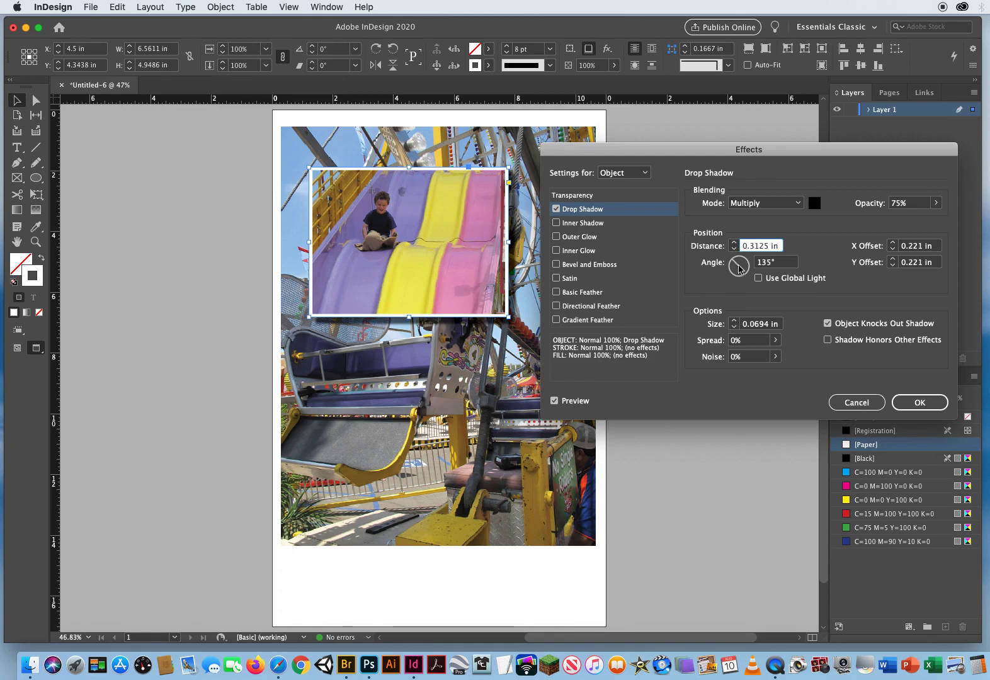
left_click_drag(740, 269, 738, 263)
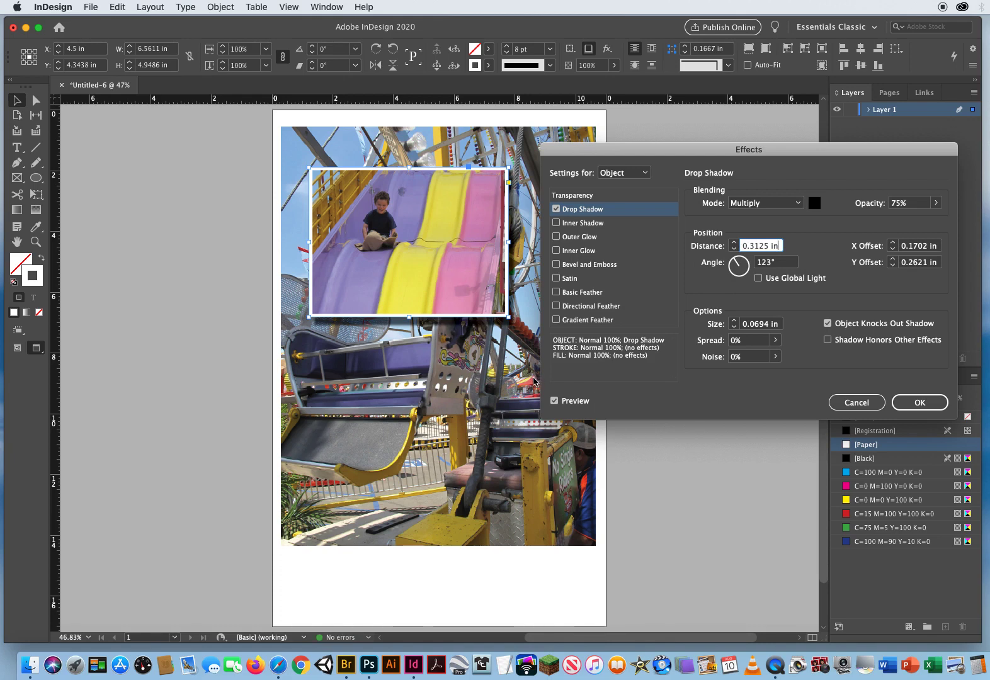
Raise the shadow opacity to 86%, set its size to 0.1875 in, and apply it.
left_click(936, 202)
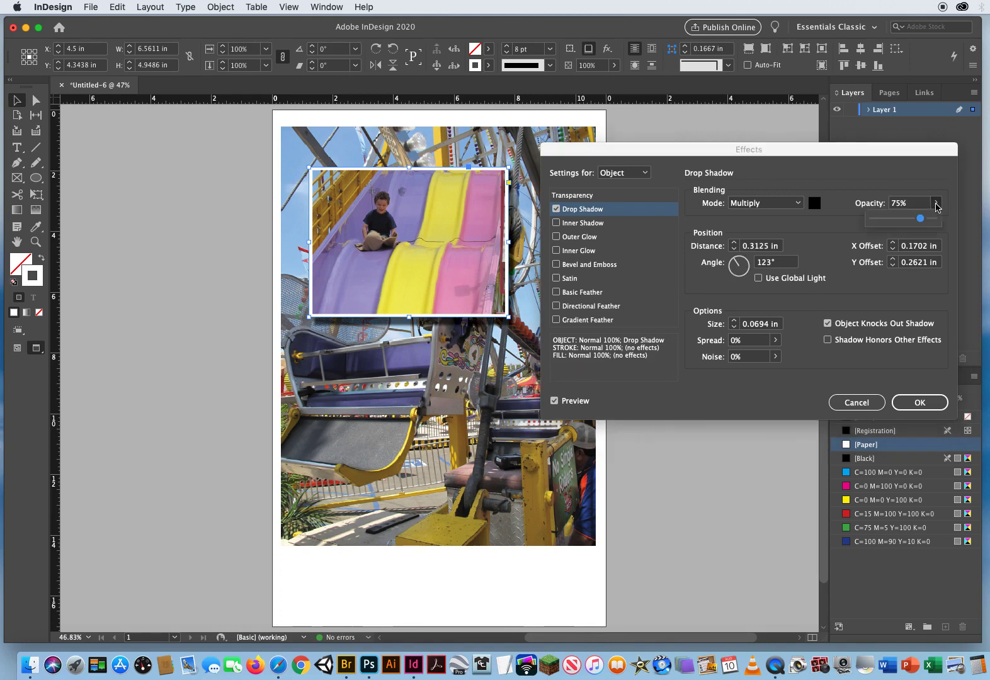
left_click_drag(922, 219, 928, 219)
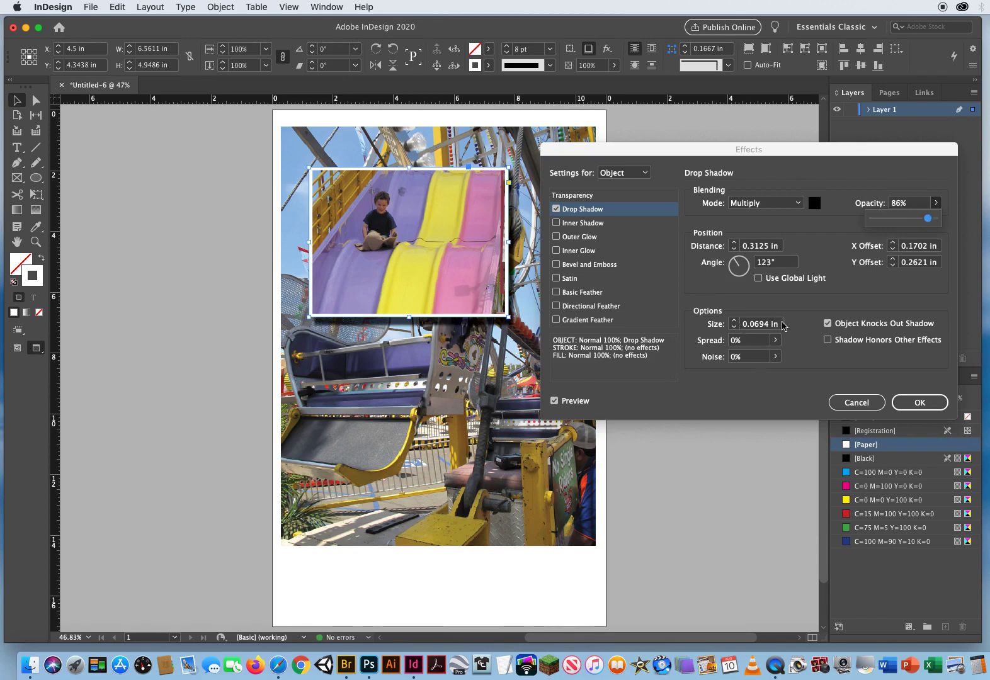
left_click(782, 325)
type("0.125 in")
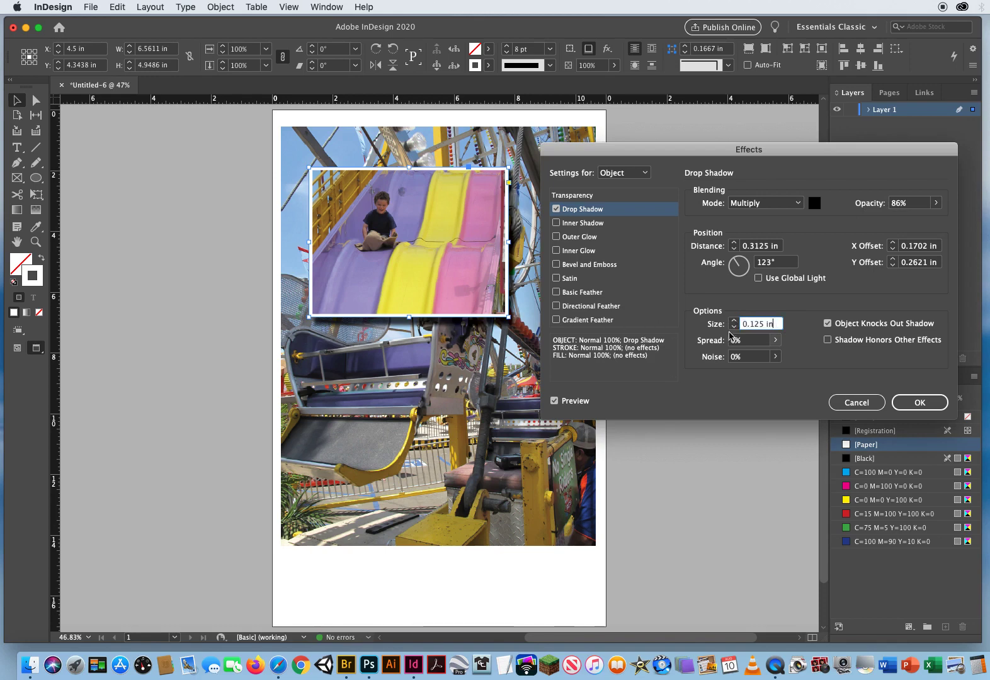
left_click(733, 321)
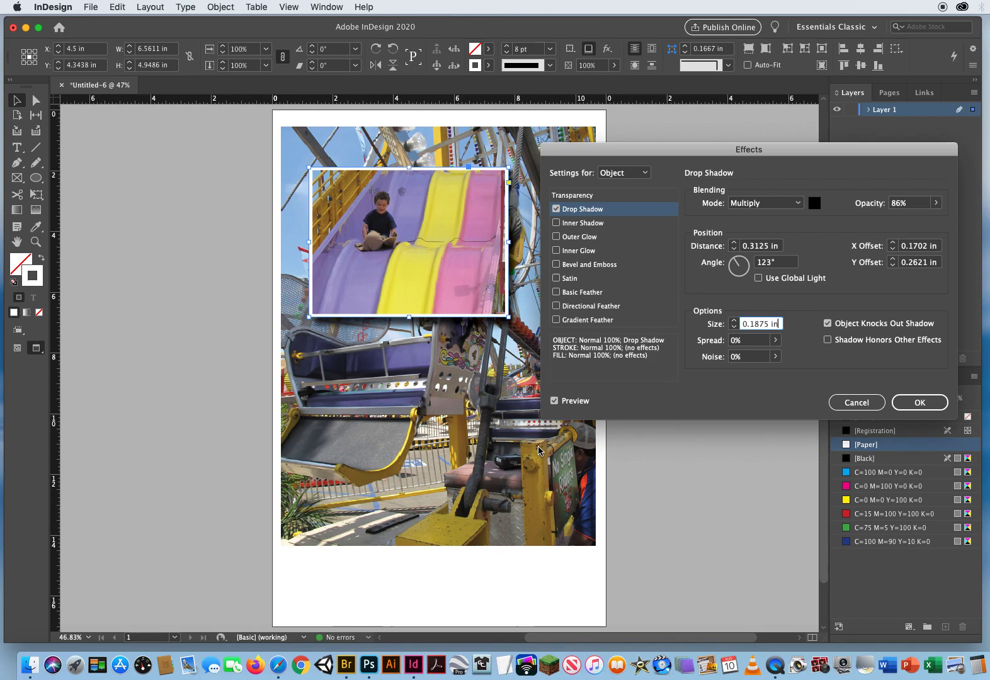
left_click(916, 403)
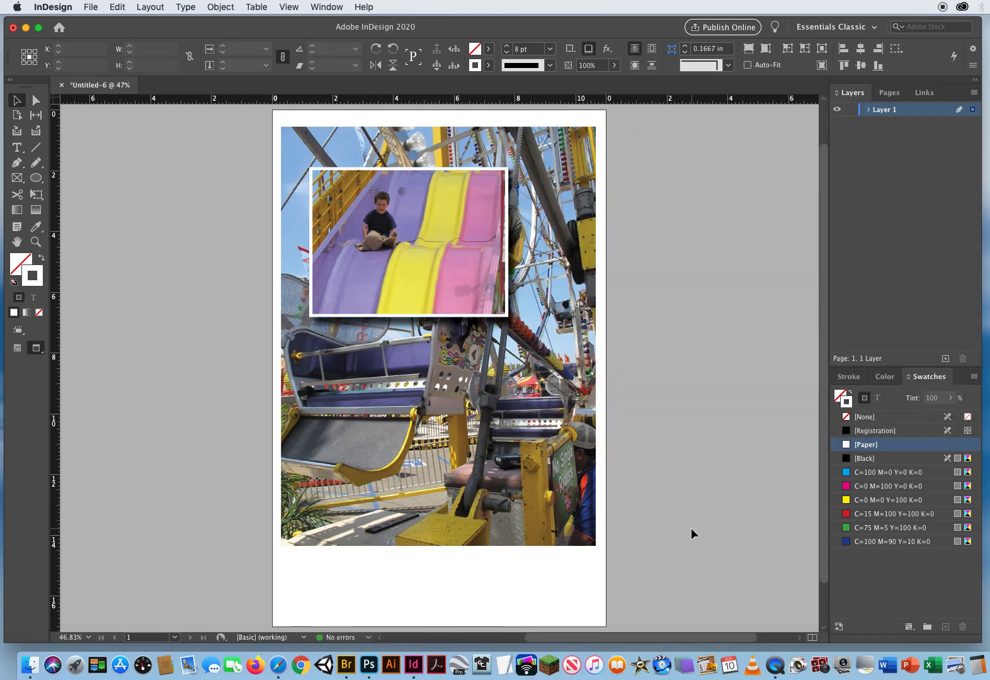
left_click(691, 529)
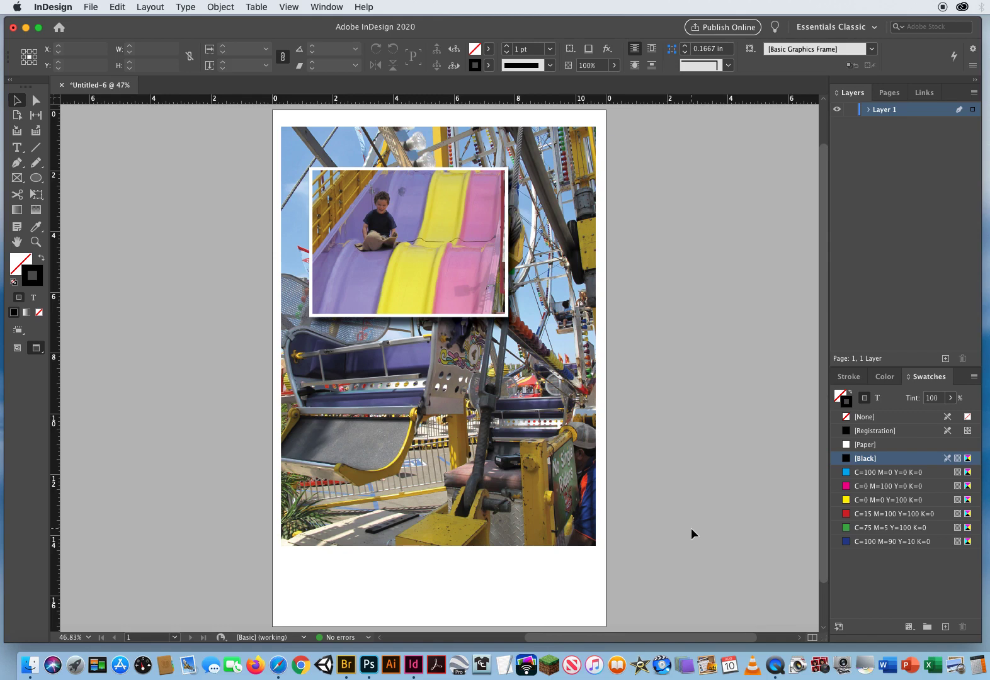
left_click_drag(675, 254, 595, 394)
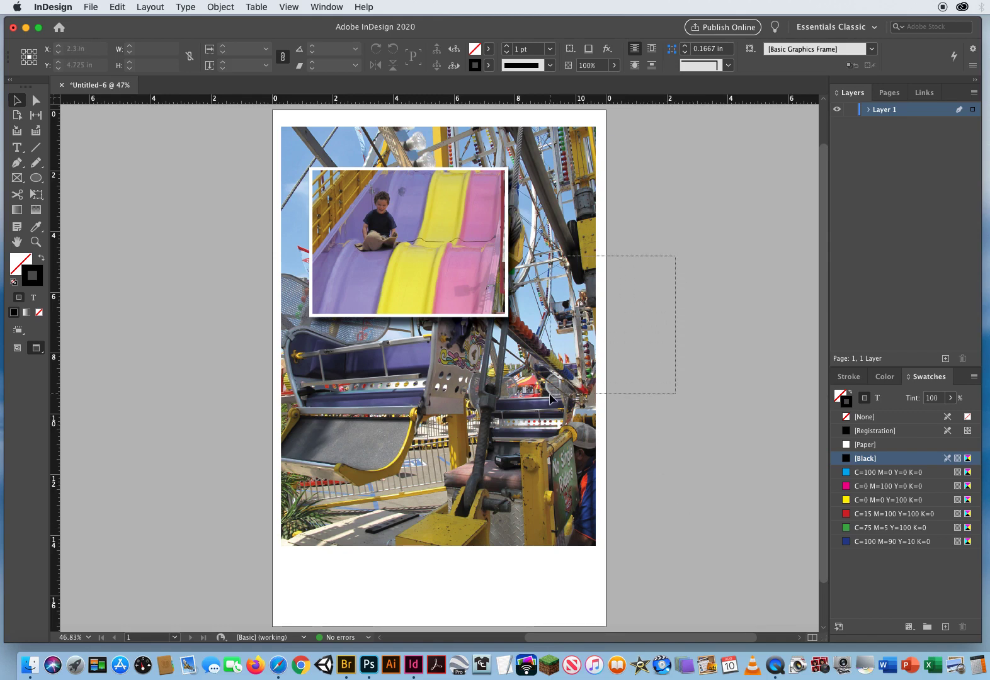
left_click(667, 367)
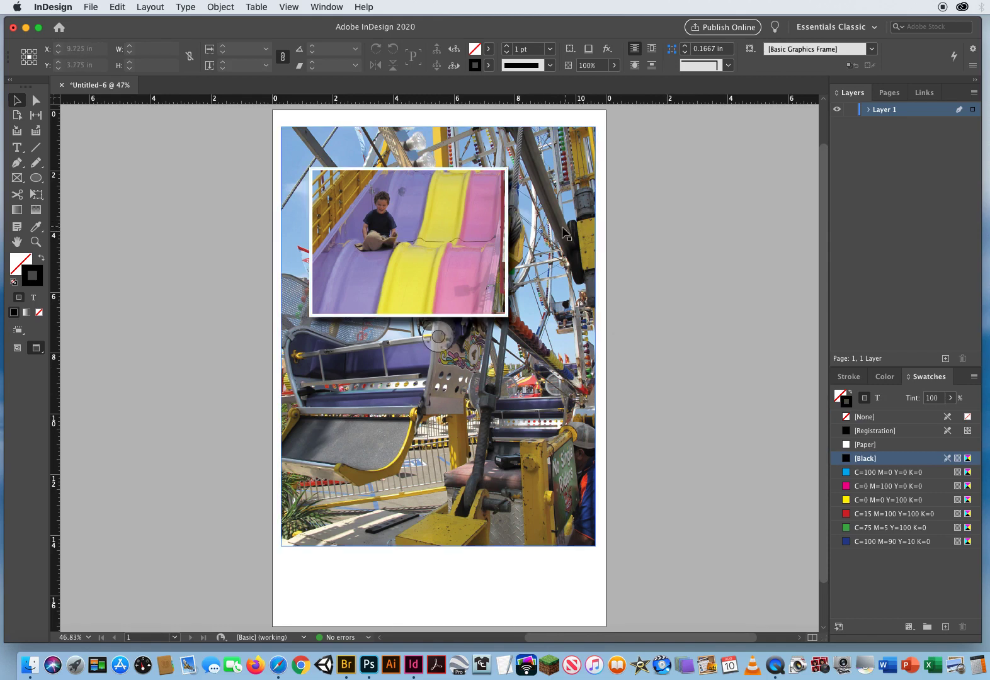
left_click_drag(538, 232, 291, 294)
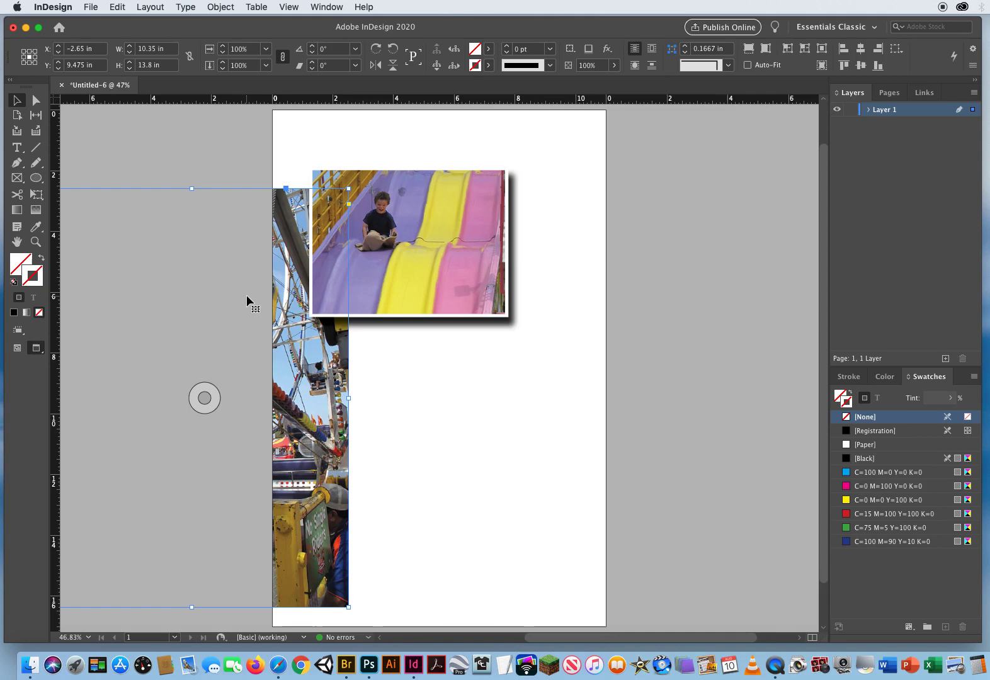
left_click(118, 7)
left_click(135, 17)
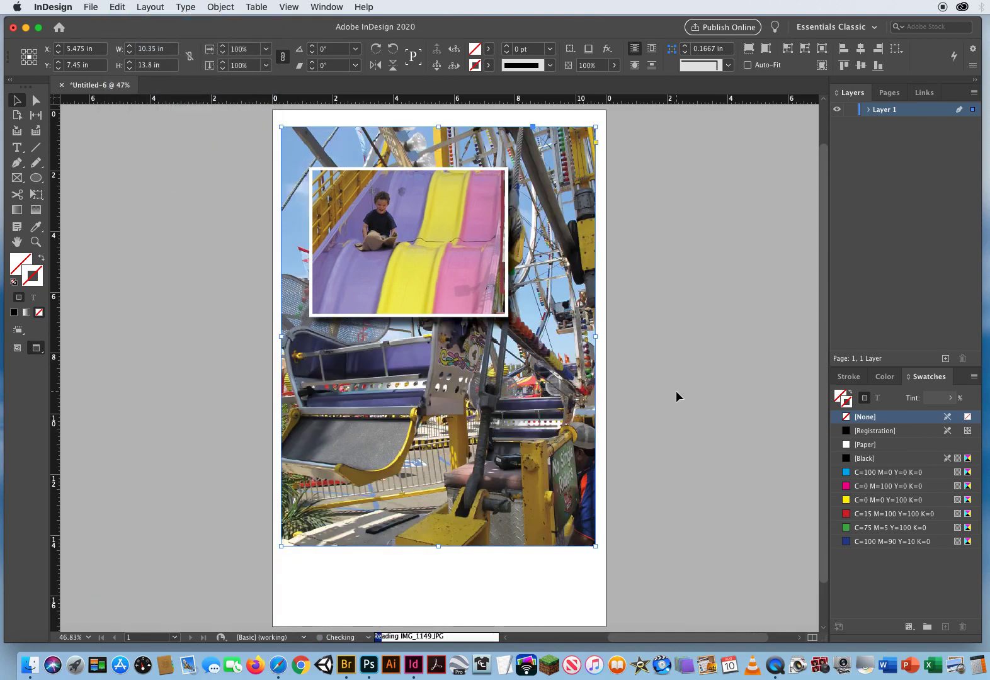
left_click(676, 390)
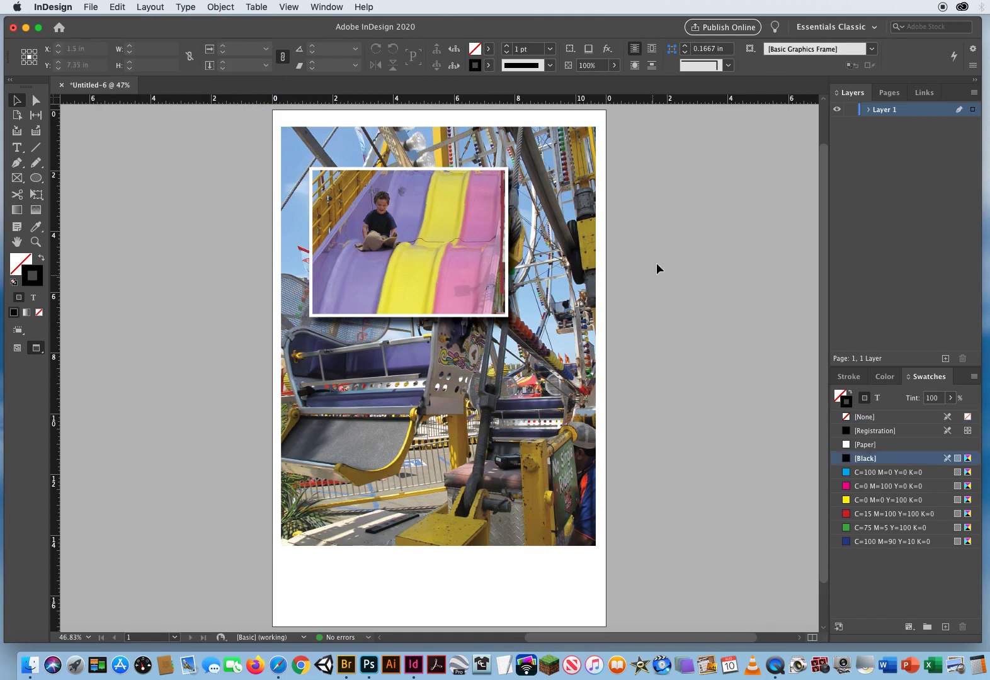
left_click_drag(643, 220, 546, 376)
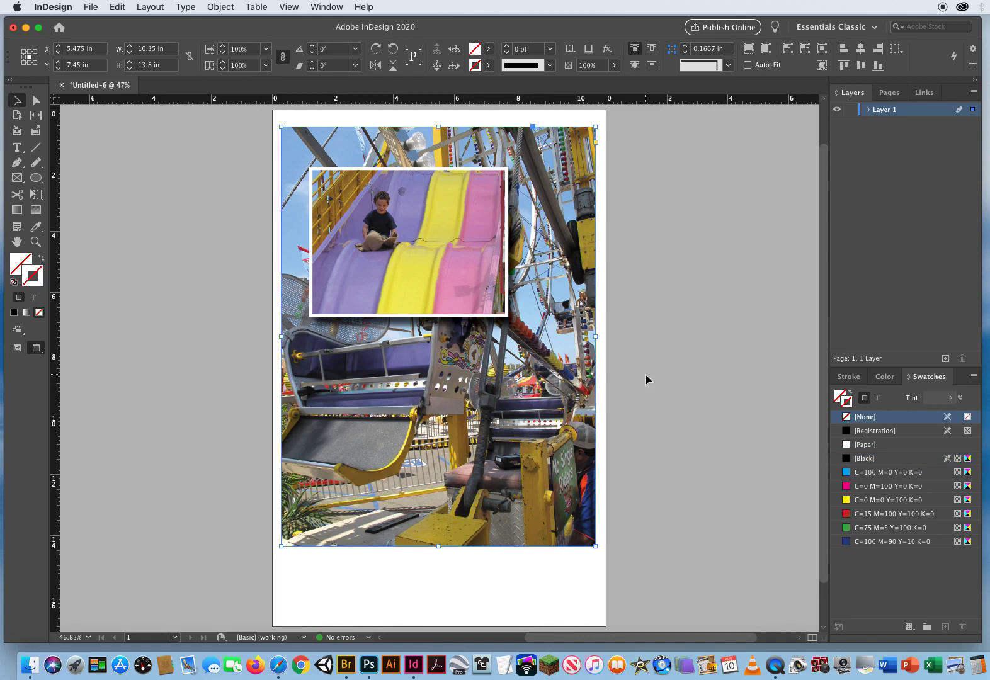
left_click(655, 352)
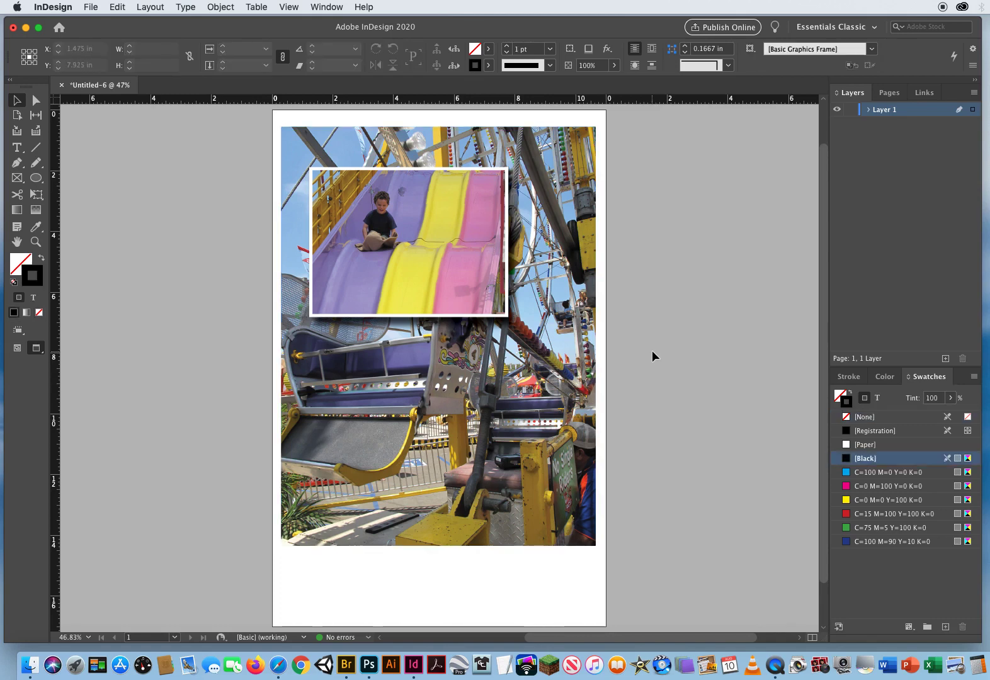
left_click_drag(544, 228, 265, 327)
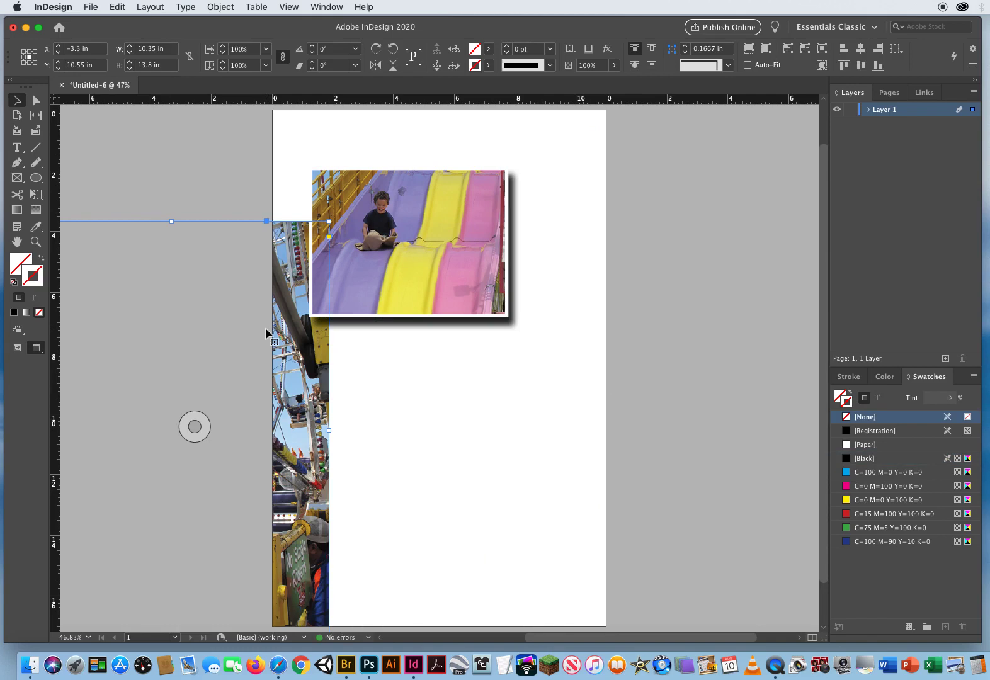
left_click(117, 6)
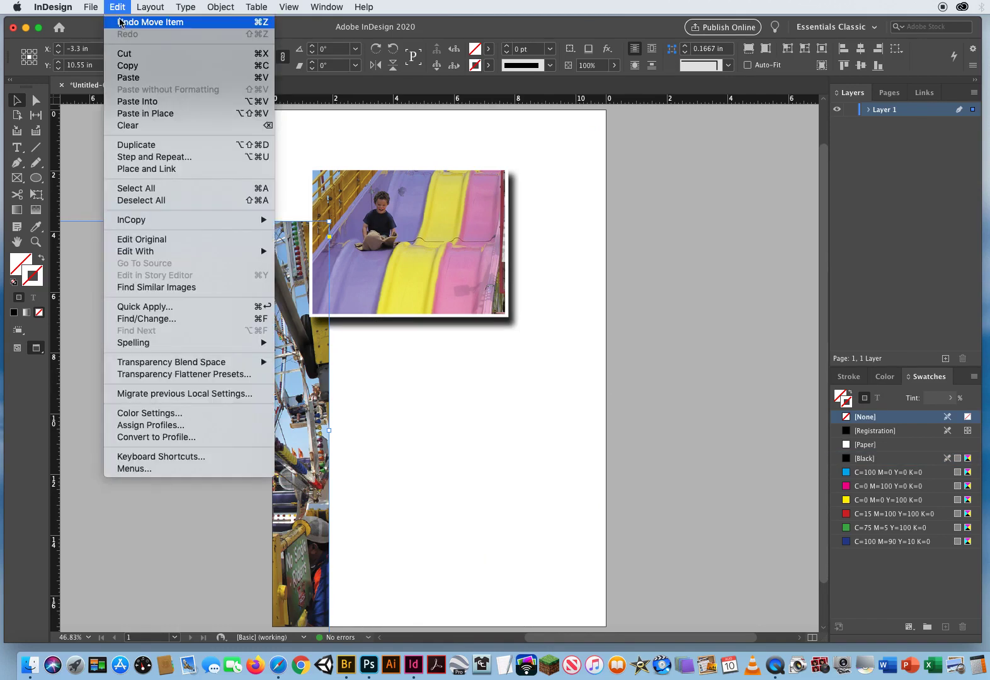
left_click(145, 13)
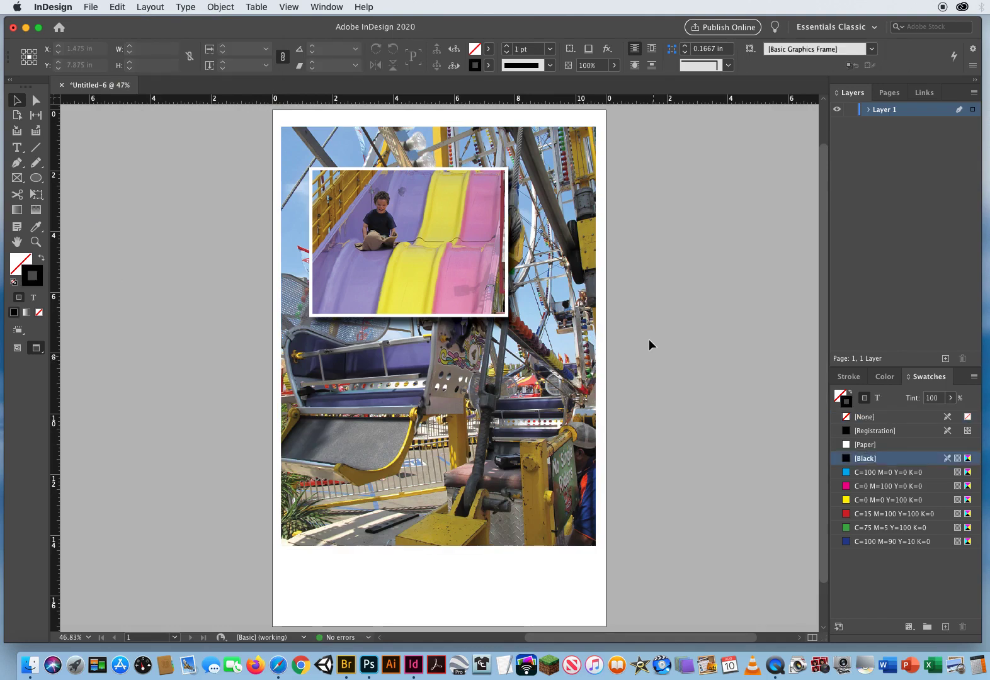
Lock the ferris-wheel background frame with Object > Lock and confirm it no longer moves.
left_click(565, 272)
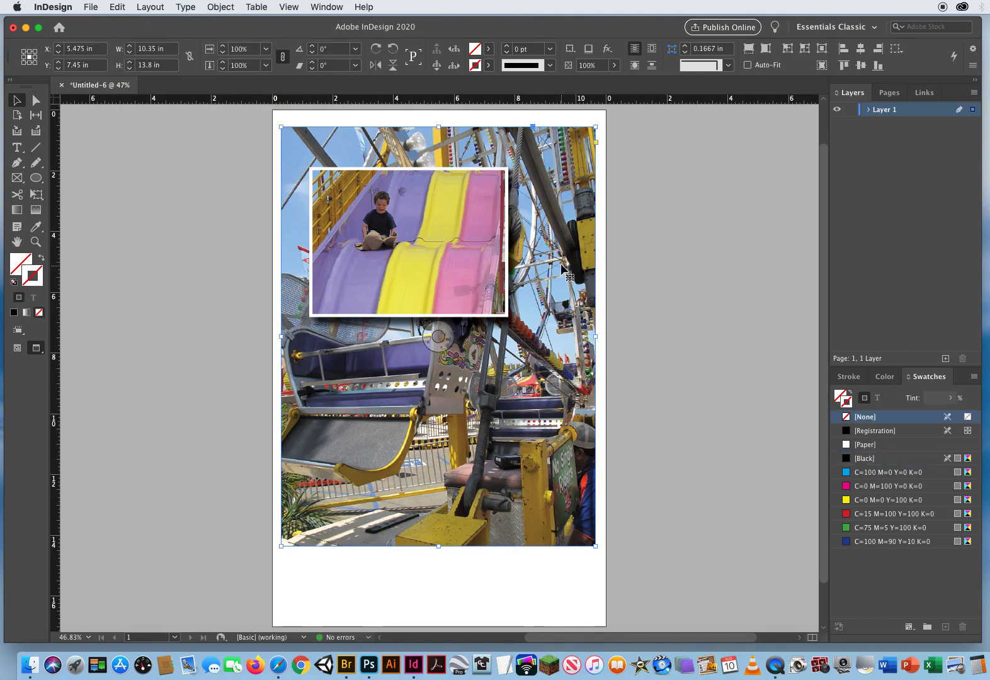
left_click(220, 7)
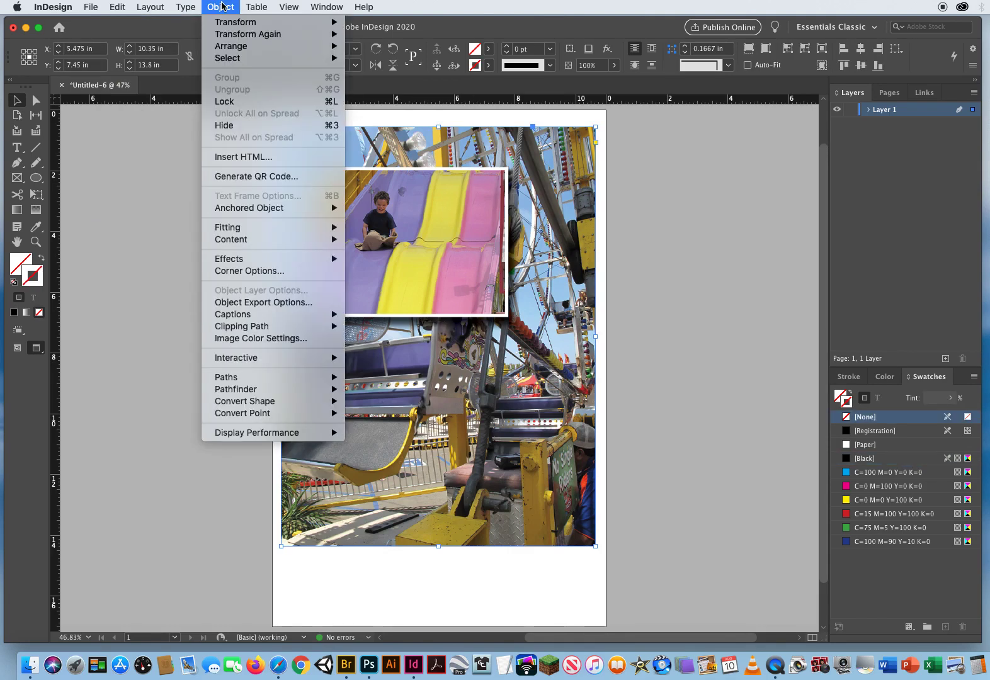
left_click(227, 103)
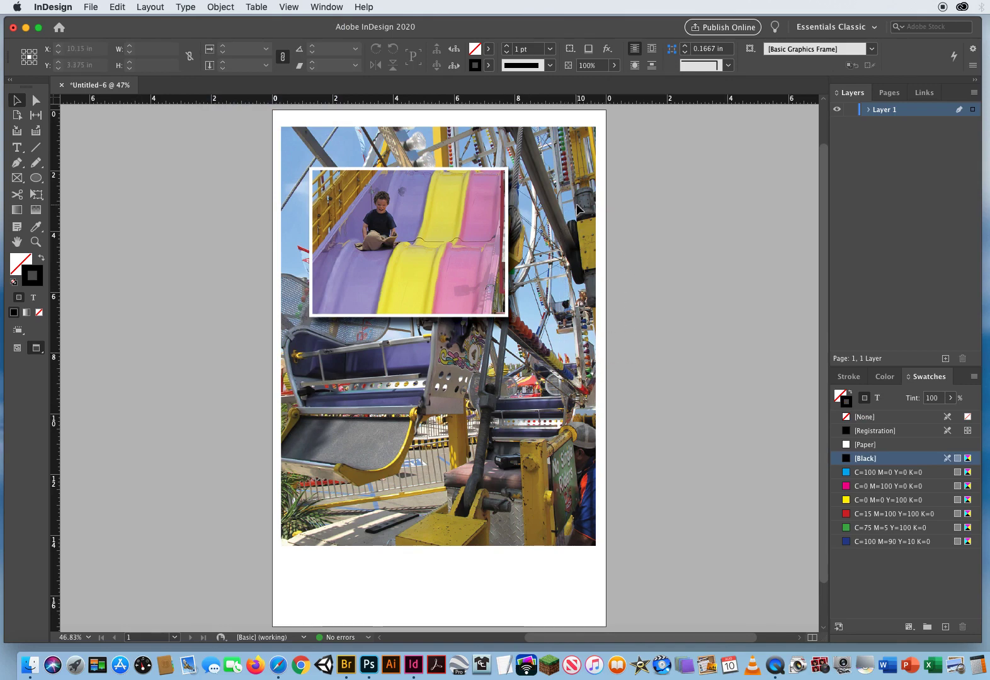
left_click_drag(571, 260, 611, 430)
Unlock all items on the spread and deselect the background photo.
left_click(221, 5)
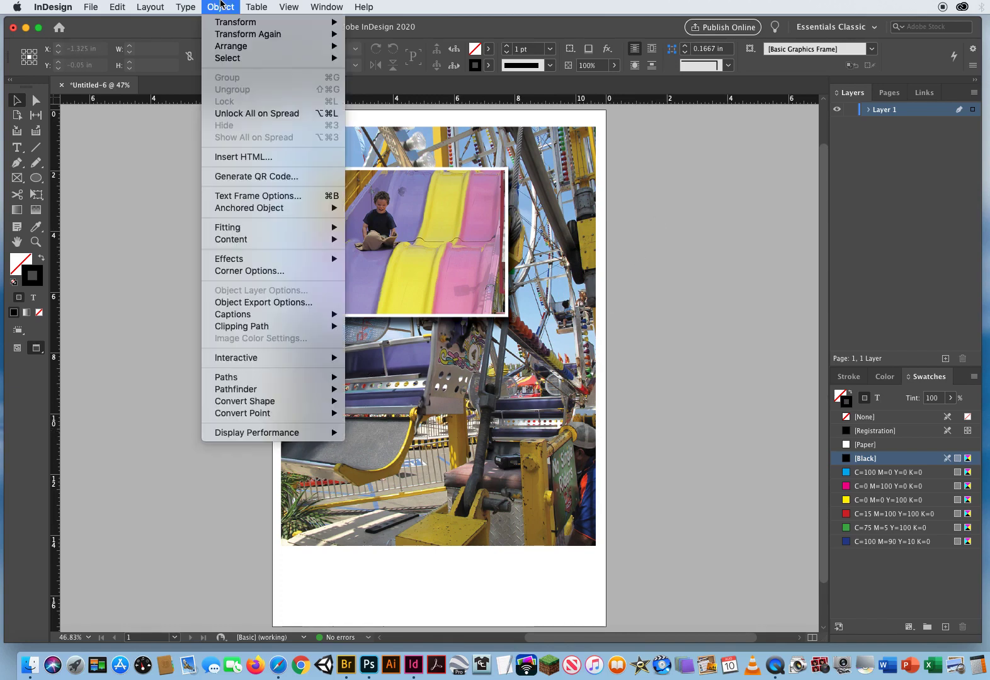
left_click(231, 117)
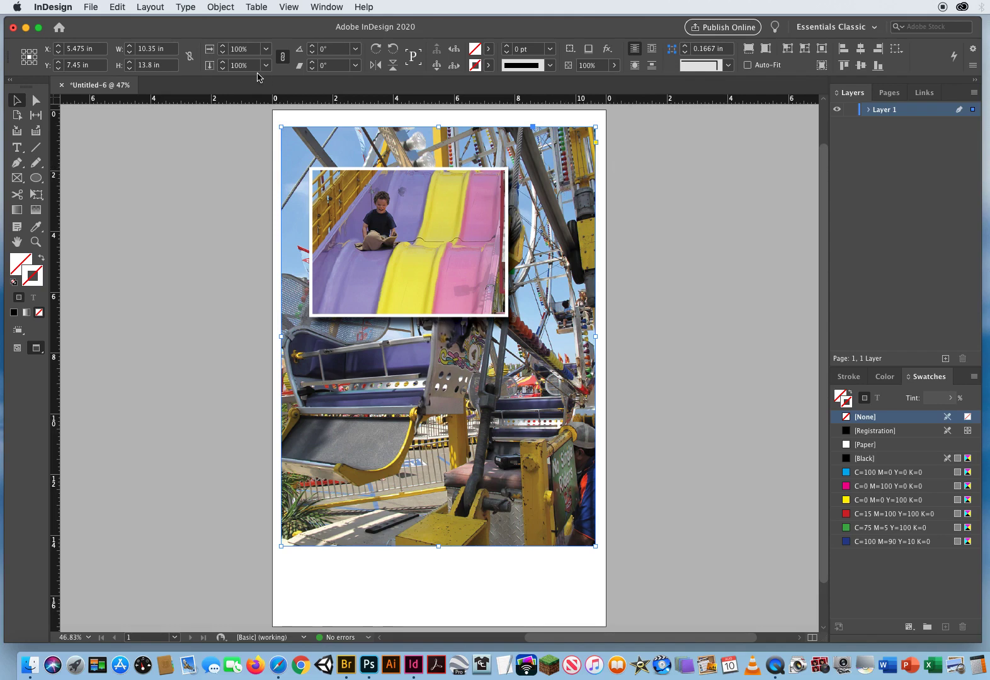
left_click(209, 7)
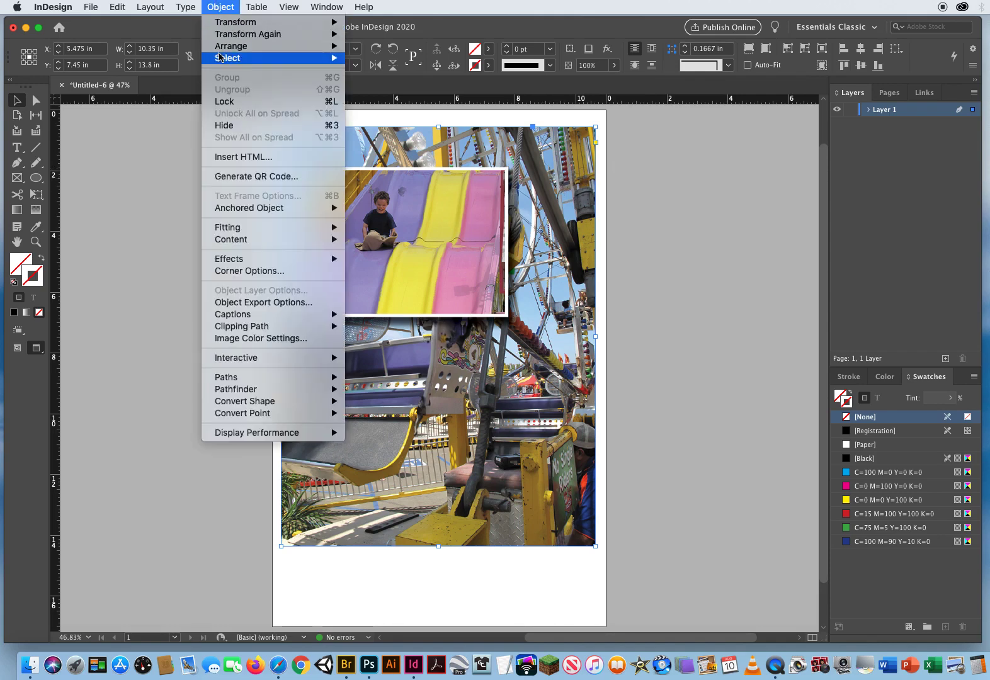
left_click(677, 390)
left_click(677, 385)
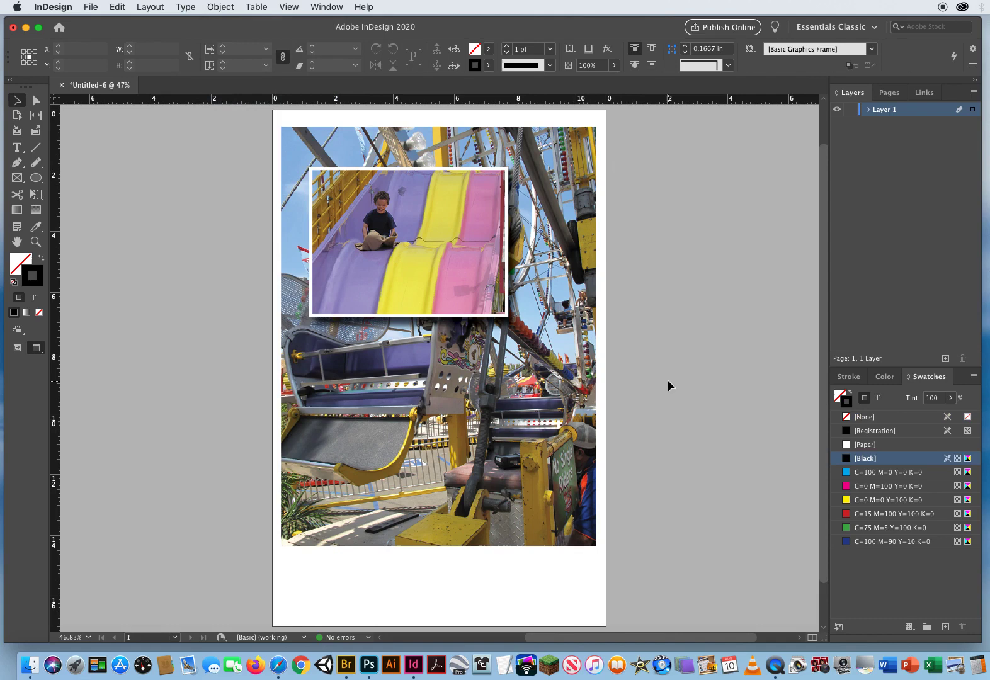
Return to Normal view and zoom to 125% on the page's top-left corner.
key("w")
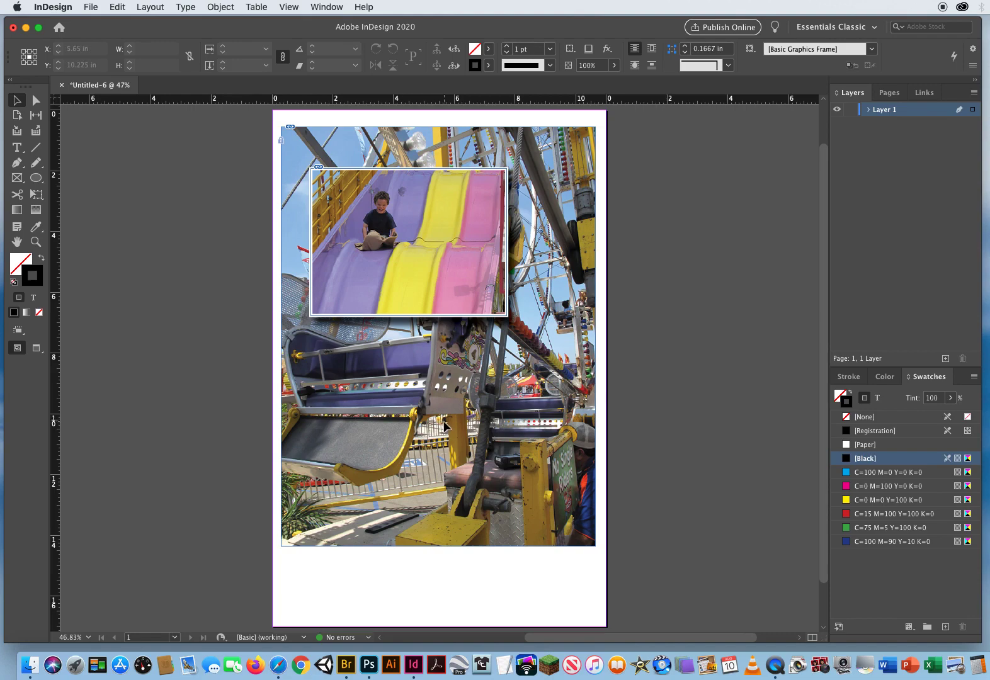
left_click(36, 241)
left_click(295, 182)
left_click(442, 209)
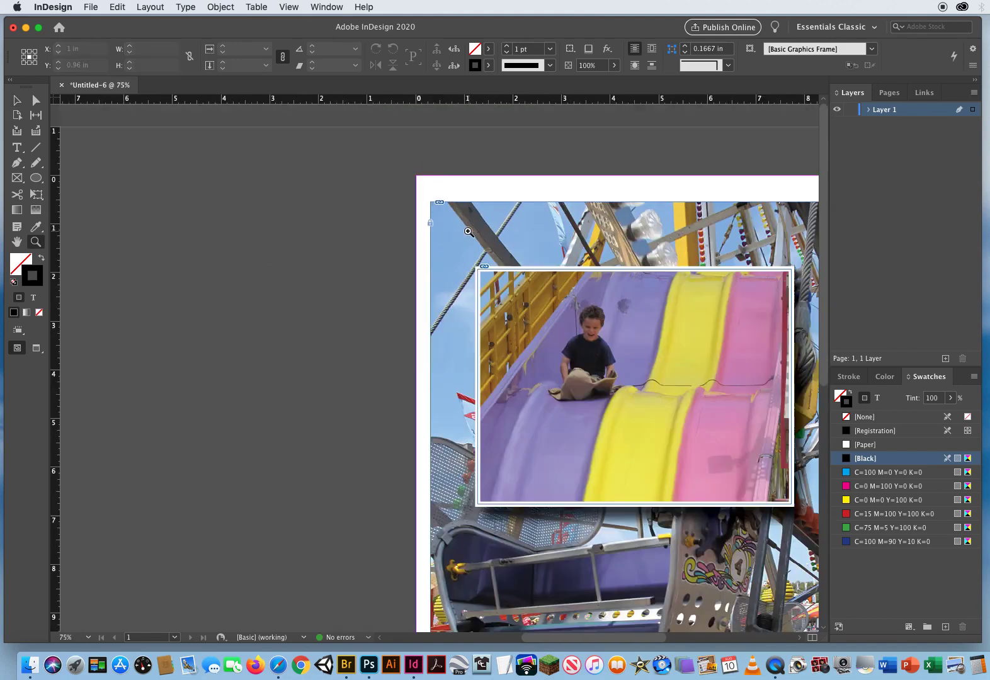
left_click(456, 238)
left_click(443, 271)
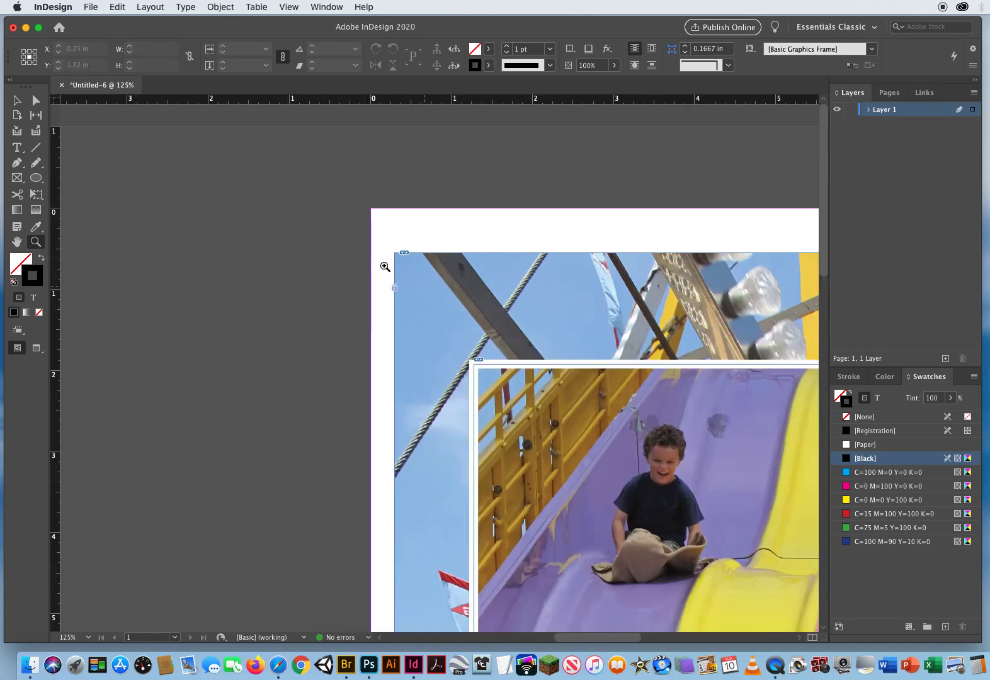
left_click_drag(431, 343, 267, 210)
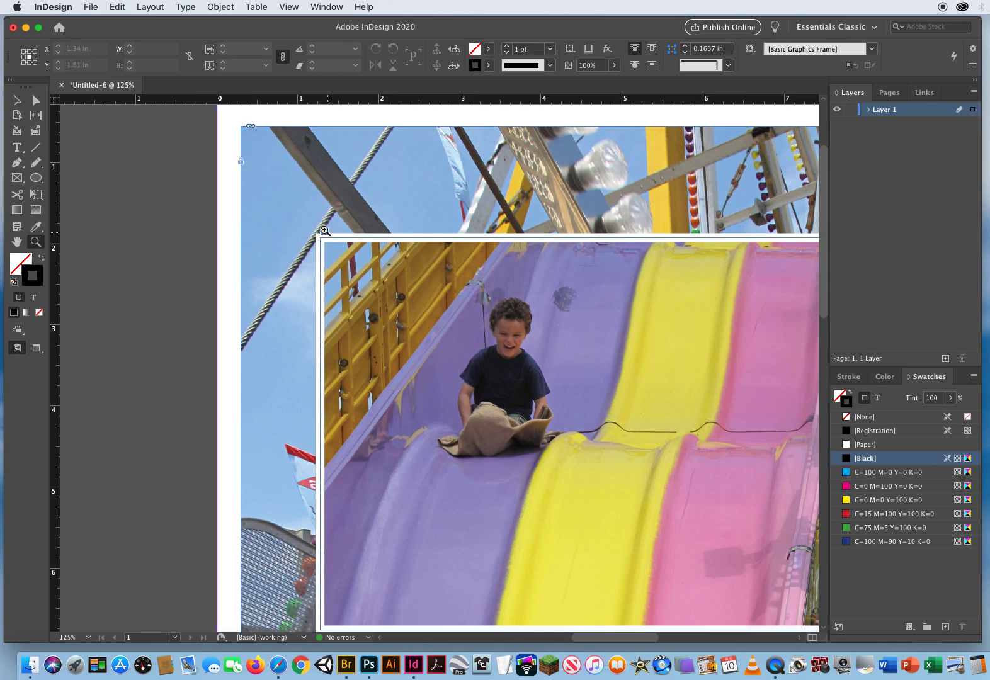
Reposition the inset slide photo lower-left and move the background fair photo.
left_click(17, 99)
left_click_drag(218, 249, 170, 268)
mouse_move(233, 292)
left_mouse_down()
mouse_move(303, 336)
mouse_move(557, 415)
left_mouse_up()
left_click_drag(464, 432, 472, 393)
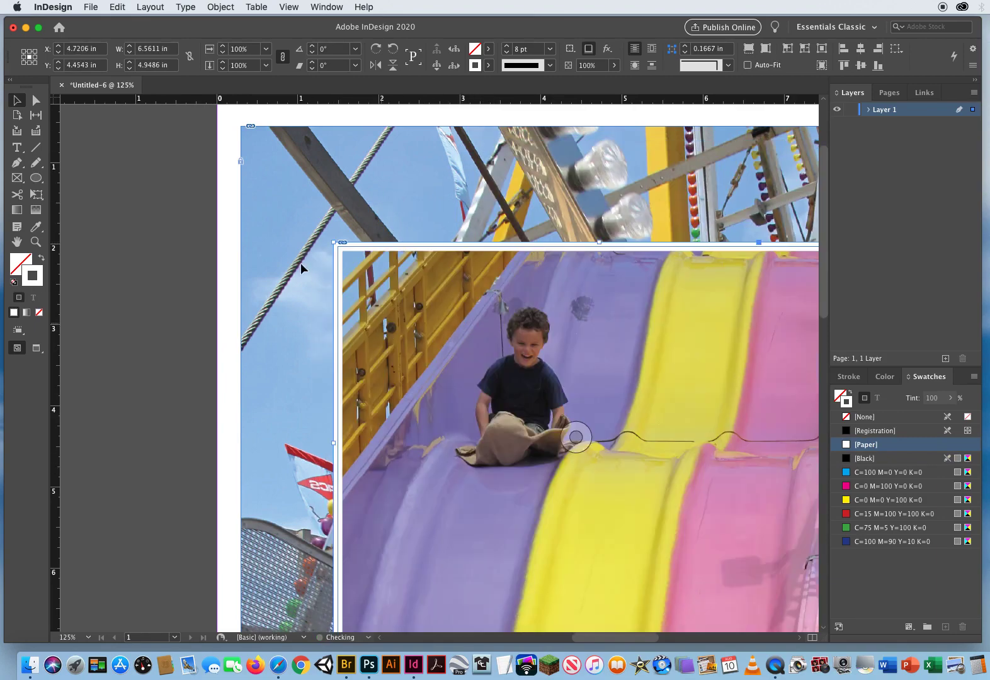
left_click_drag(210, 171, 299, 288)
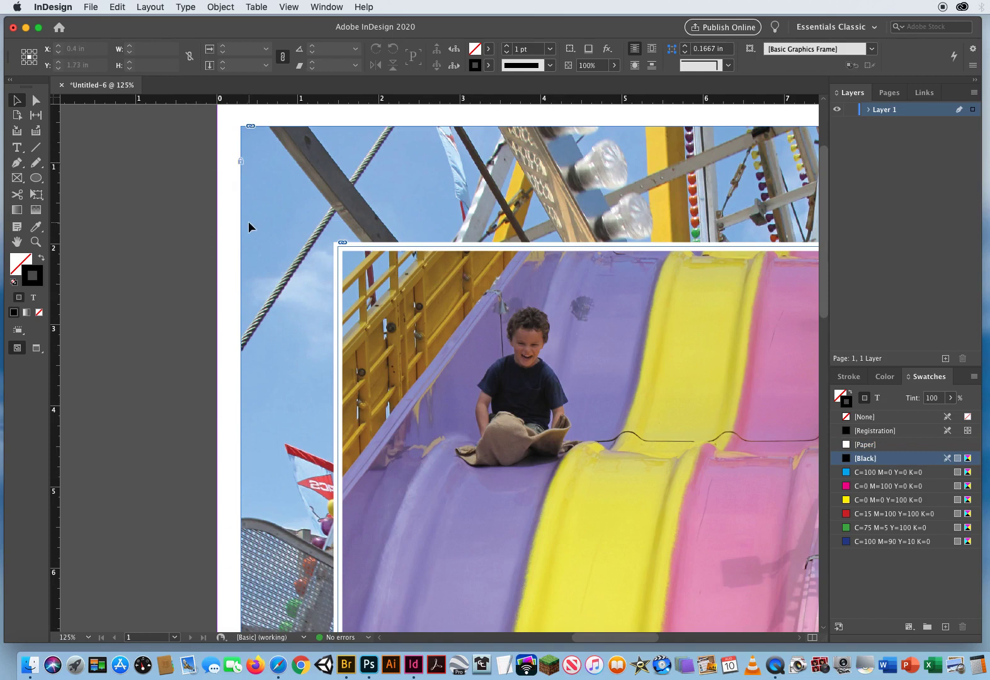
left_click(240, 160)
left_click_drag(259, 276, 446, 133)
left_click(220, 7)
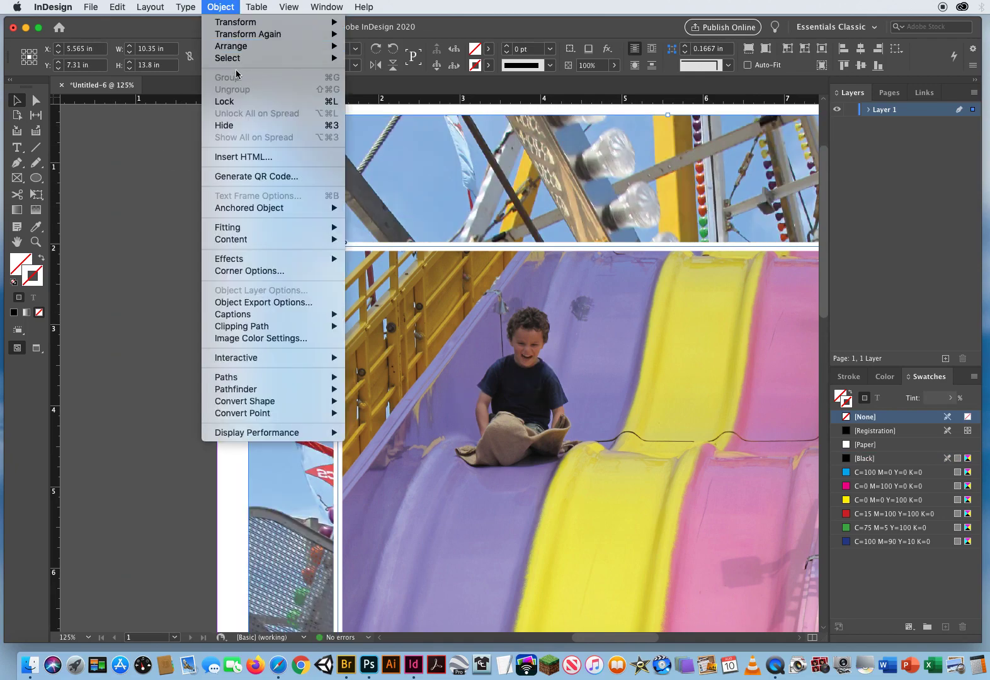
left_click(225, 101)
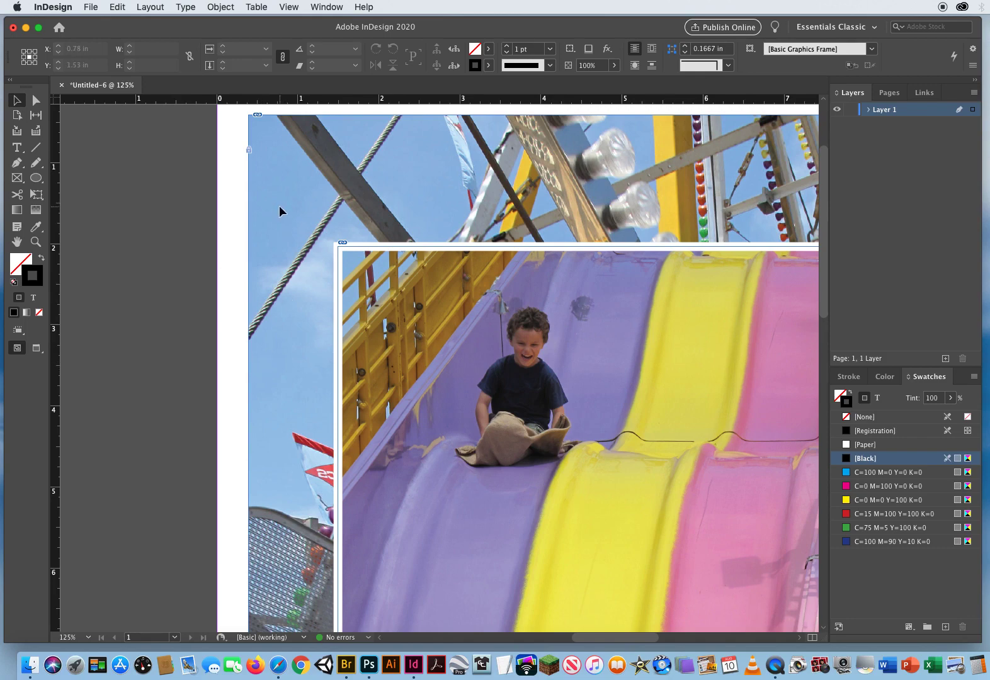
left_click(212, 8)
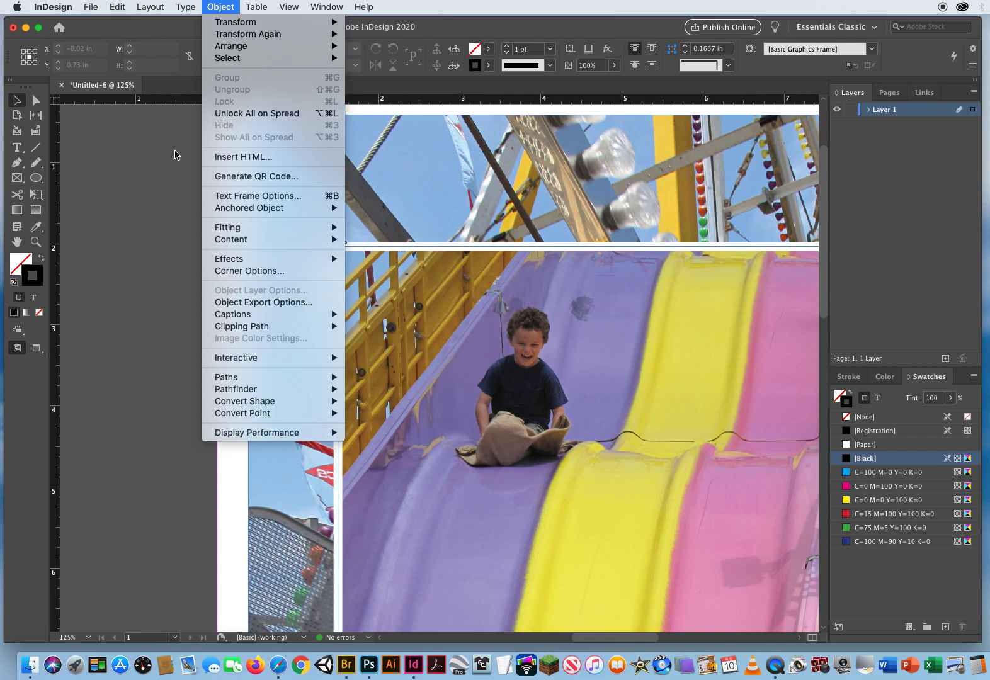
left_click(473, 153)
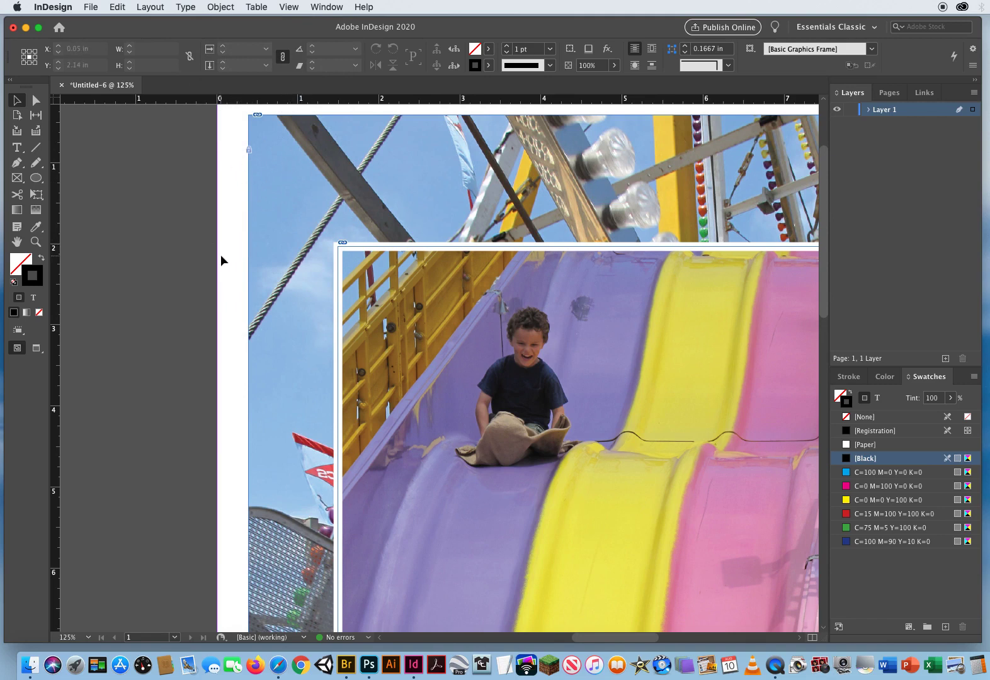
key("w")
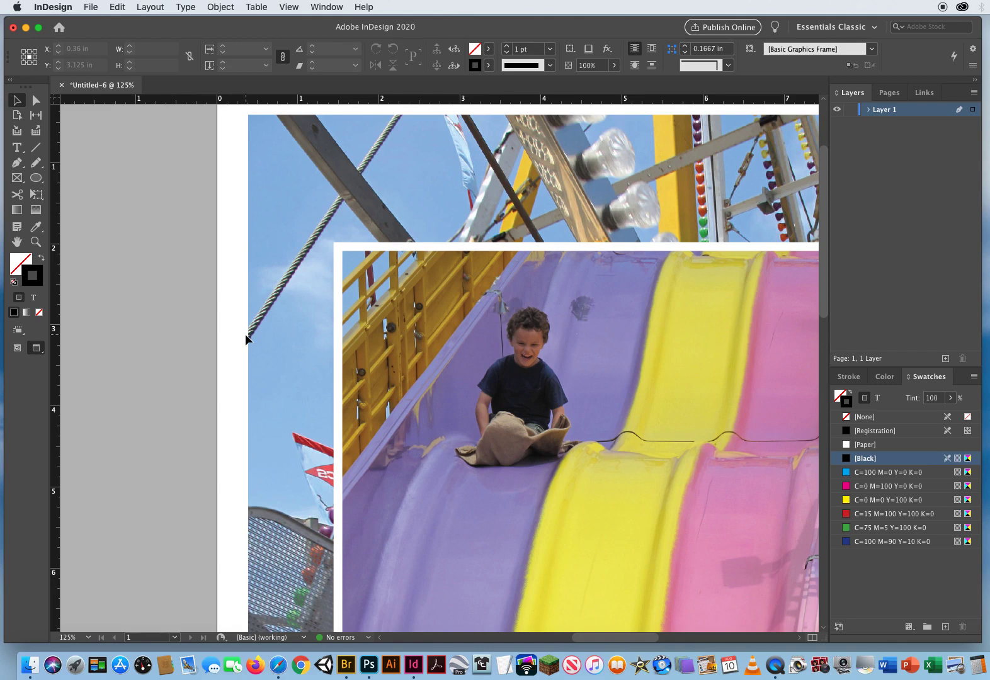
key("w")
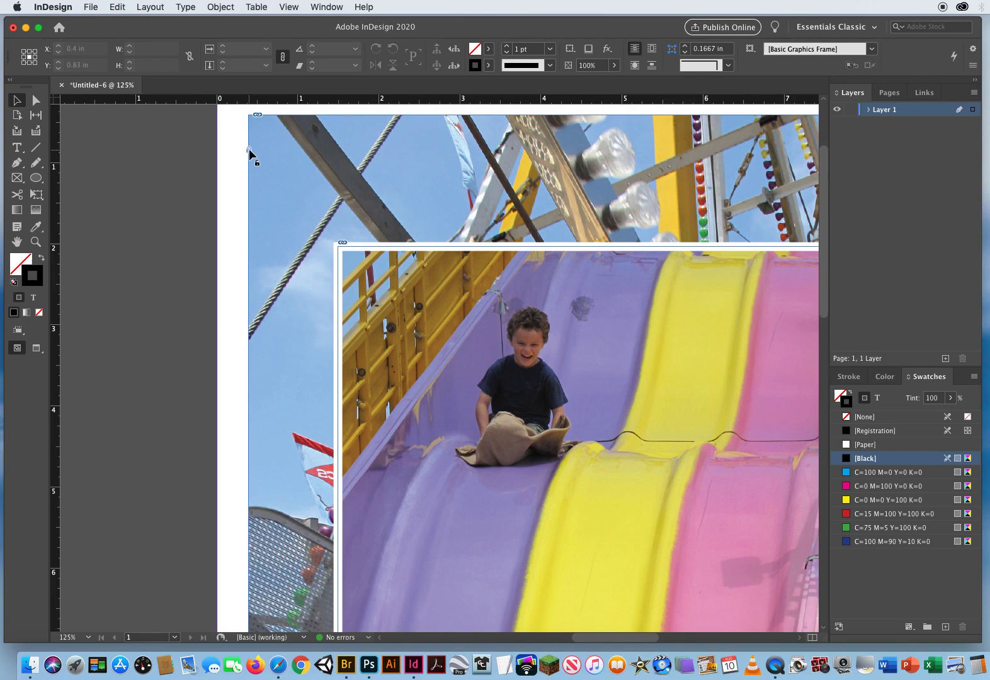
scroll(271, 152, "right", 10)
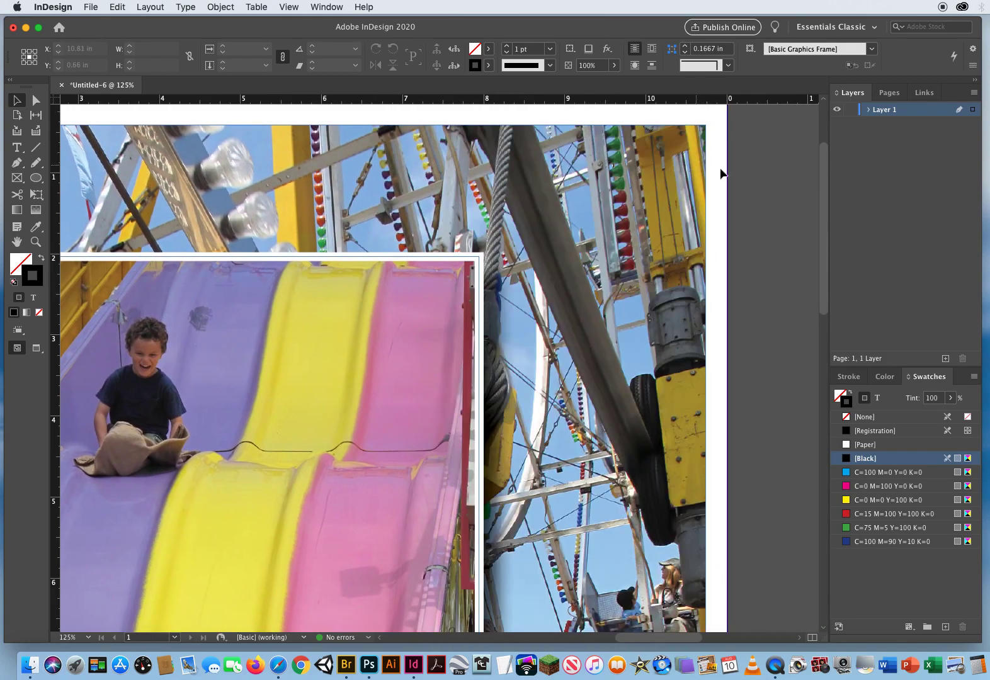
scroll(333, 169, "left", 10)
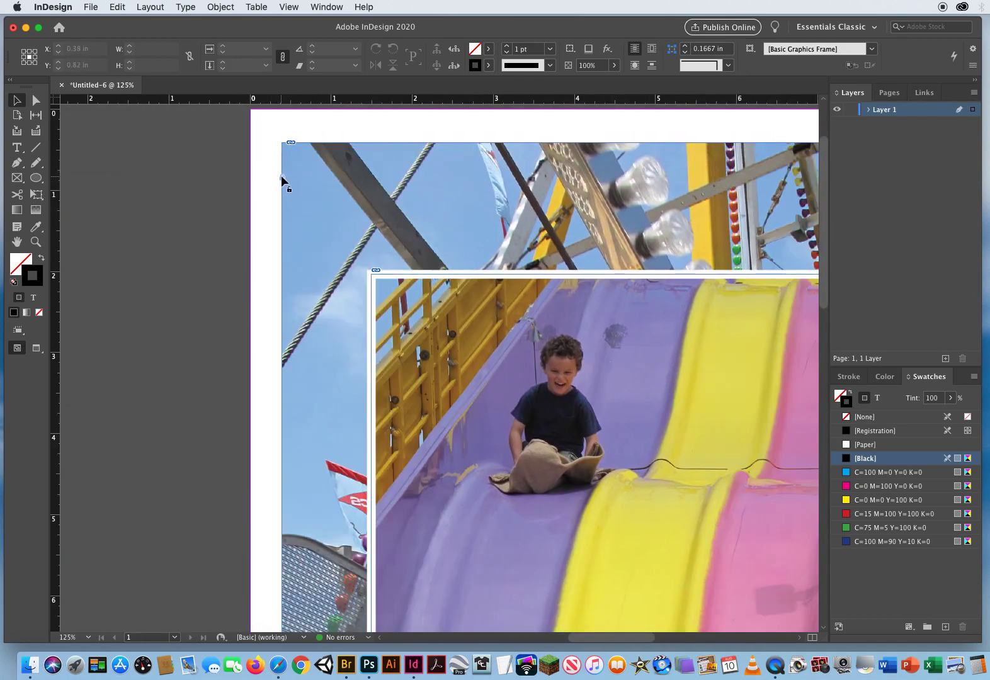
left_click(280, 176)
left_click(36, 241)
Align the background frame to the top-left, enlarge it, and trim its right edge to 11 in wide.
left_click(527, 370, "alt")
key("super+minus")
key("super+minus")
key("super+minus")
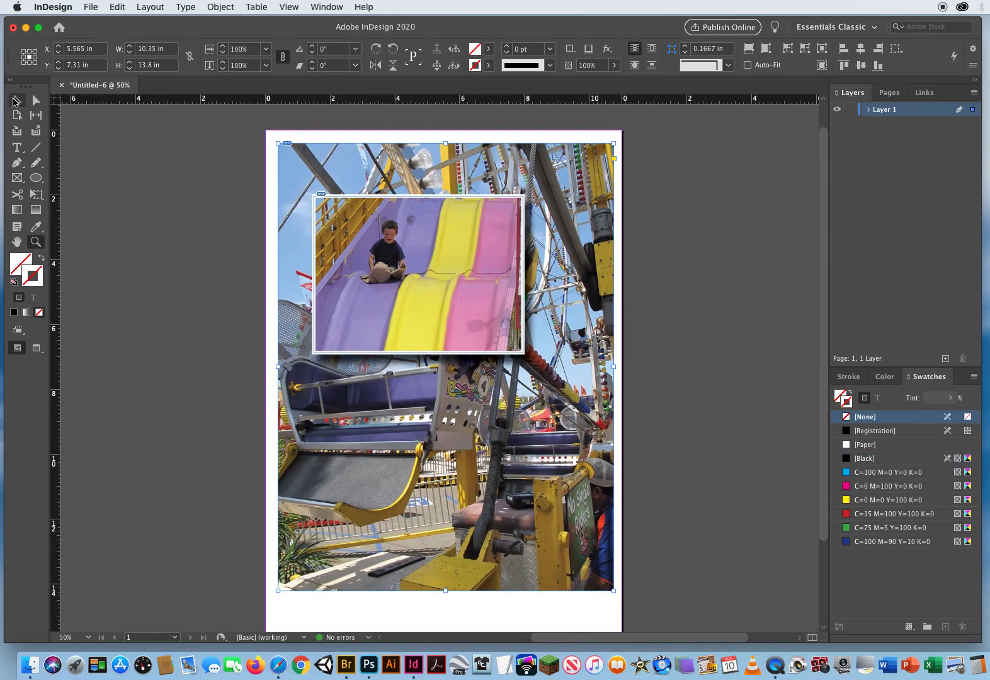
left_click(17, 99)
mouse_move(408, 162)
left_mouse_down()
mouse_move(371, 173)
mouse_move(394, 146)
left_mouse_up()
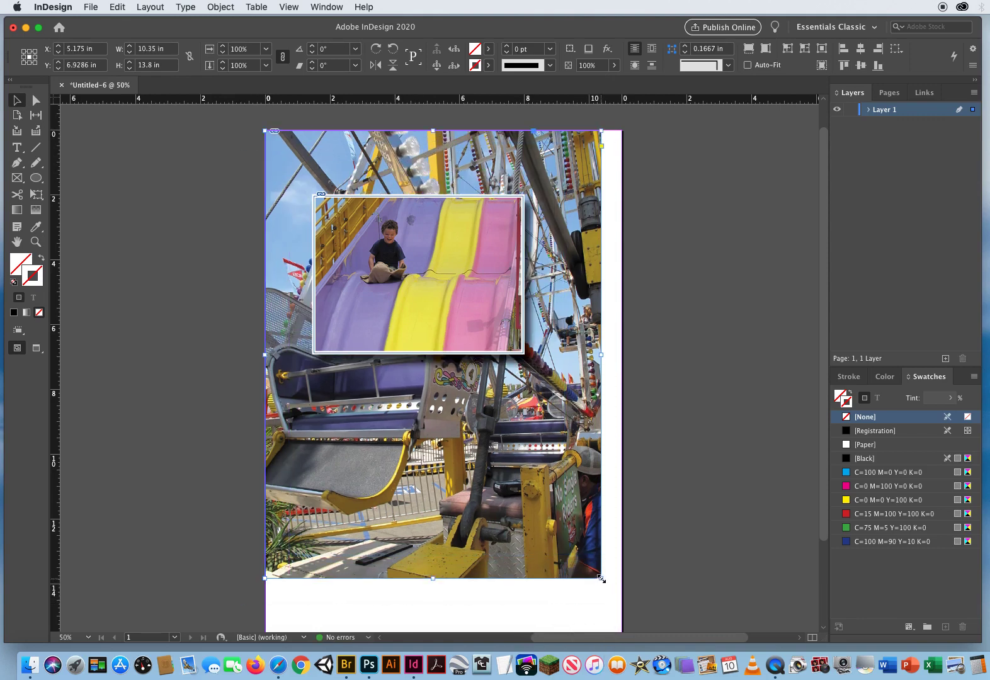
left_click_drag(602, 579, 622, 606)
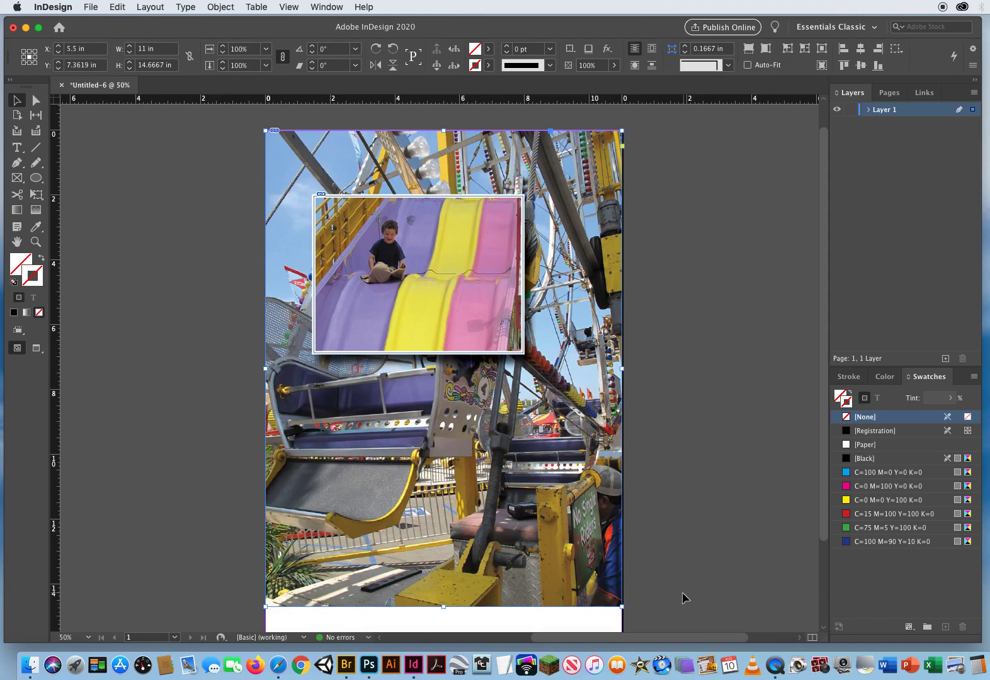
left_click_drag(682, 592, 584, 573)
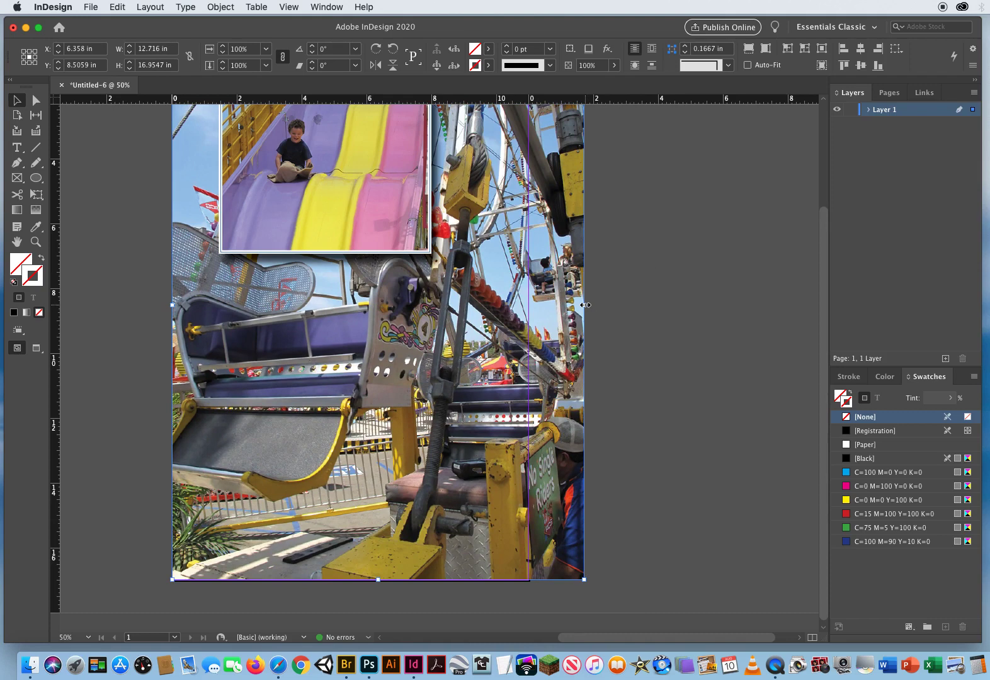
left_click_drag(585, 305, 529, 306)
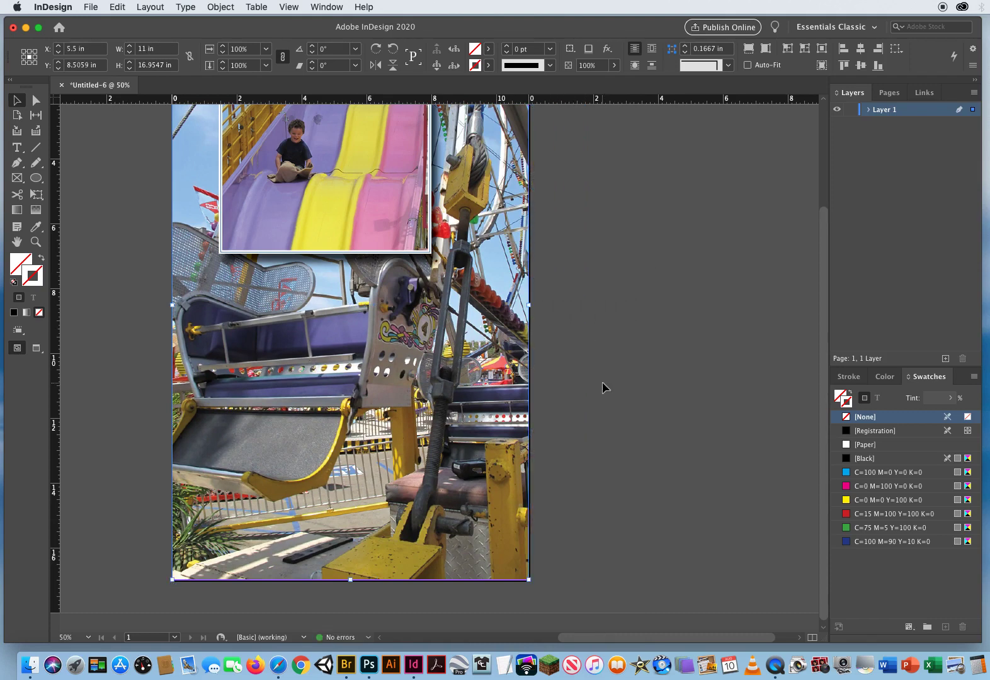
left_click(602, 381)
scroll(610, 394, "up", 3)
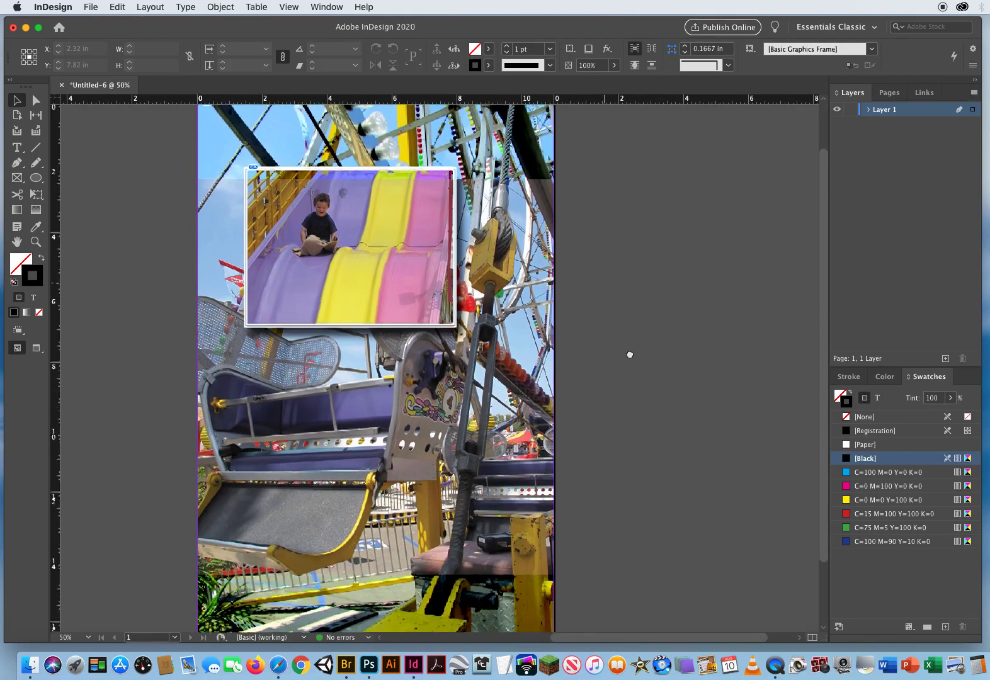
Lock the ferris-wheel background frame with Object > Lock, then switch to Preview mode.
left_click(366, 413)
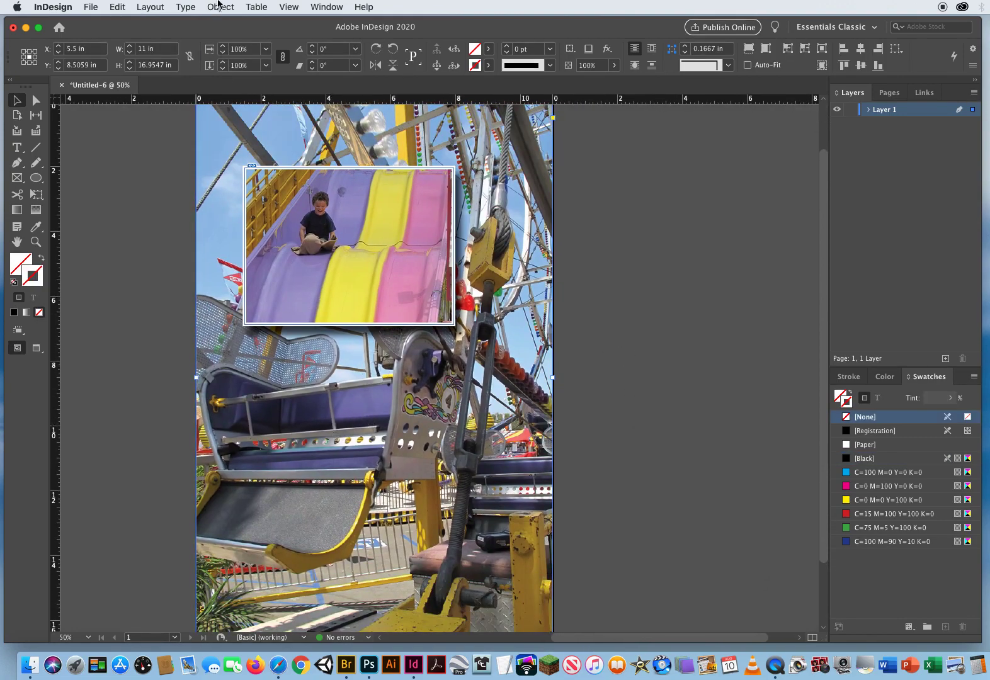
left_click(218, 7)
left_click(219, 105)
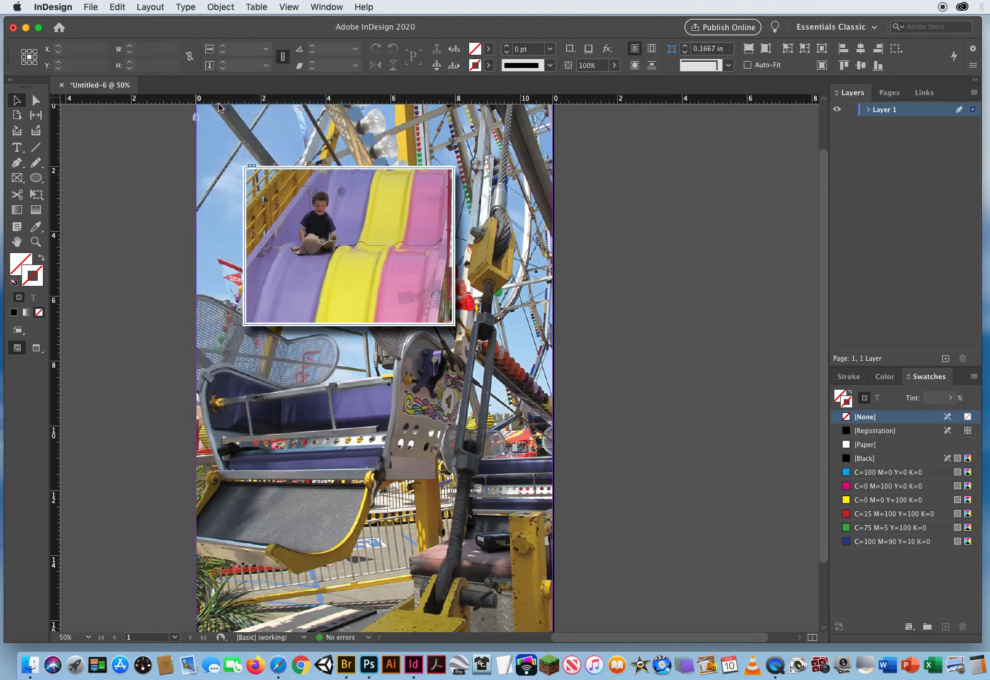
scroll(185, 343, "up", 2)
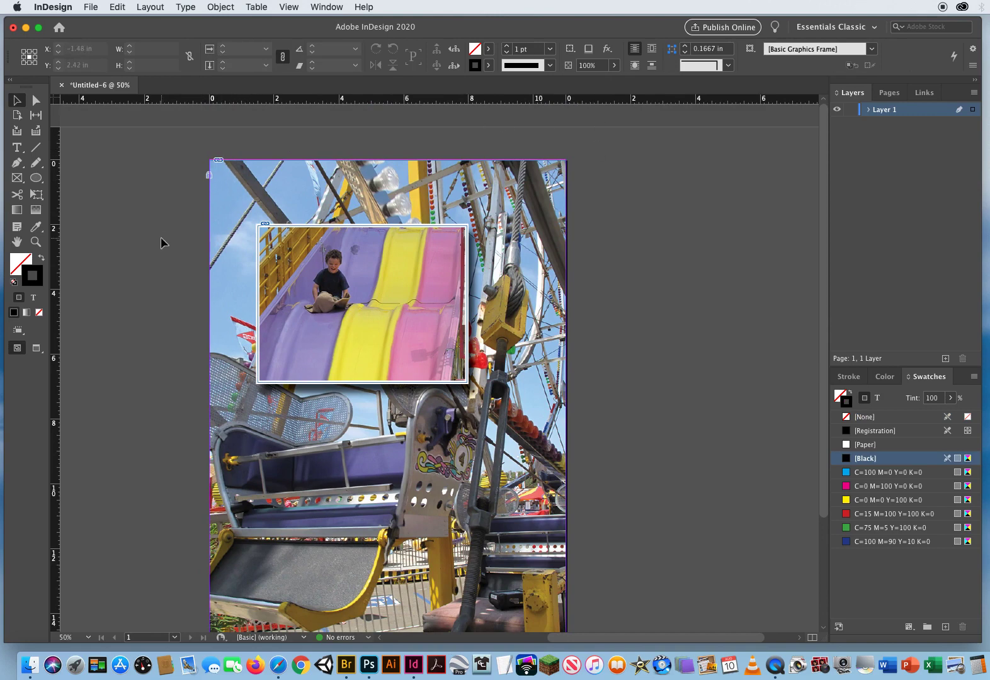
key("w")
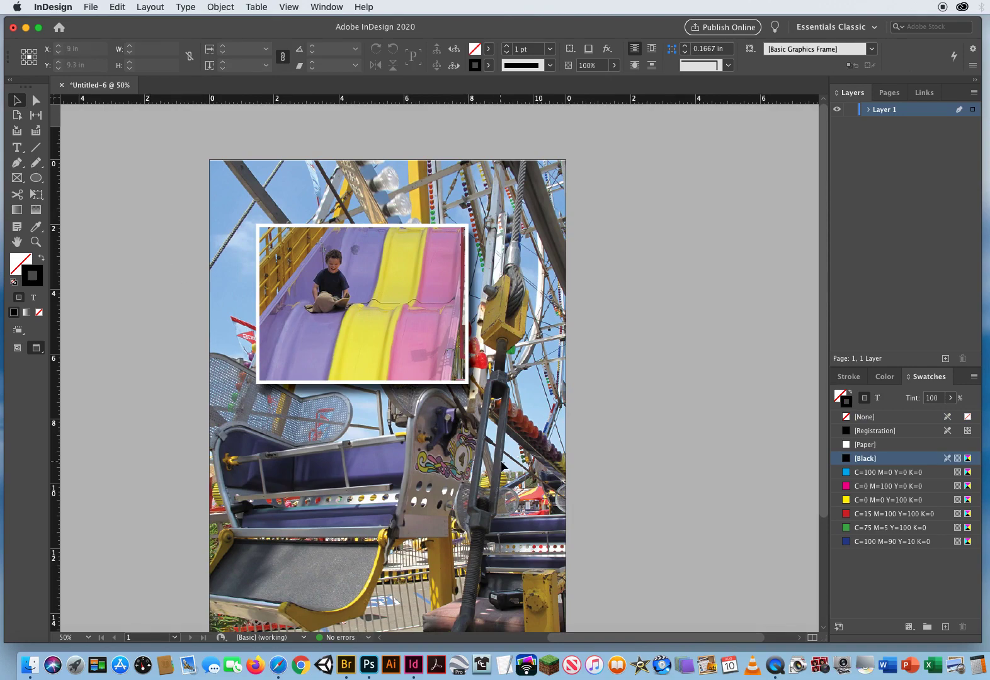
scroll(501, 465, "down", 2)
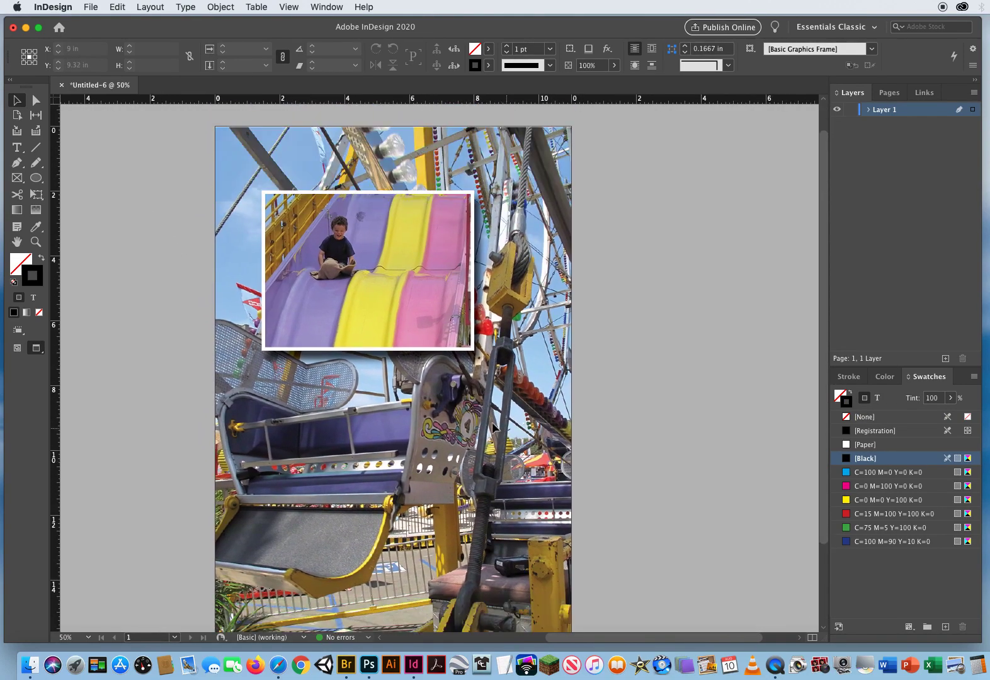
Give the inset slide photo large live rounded corners.
left_click(302, 237)
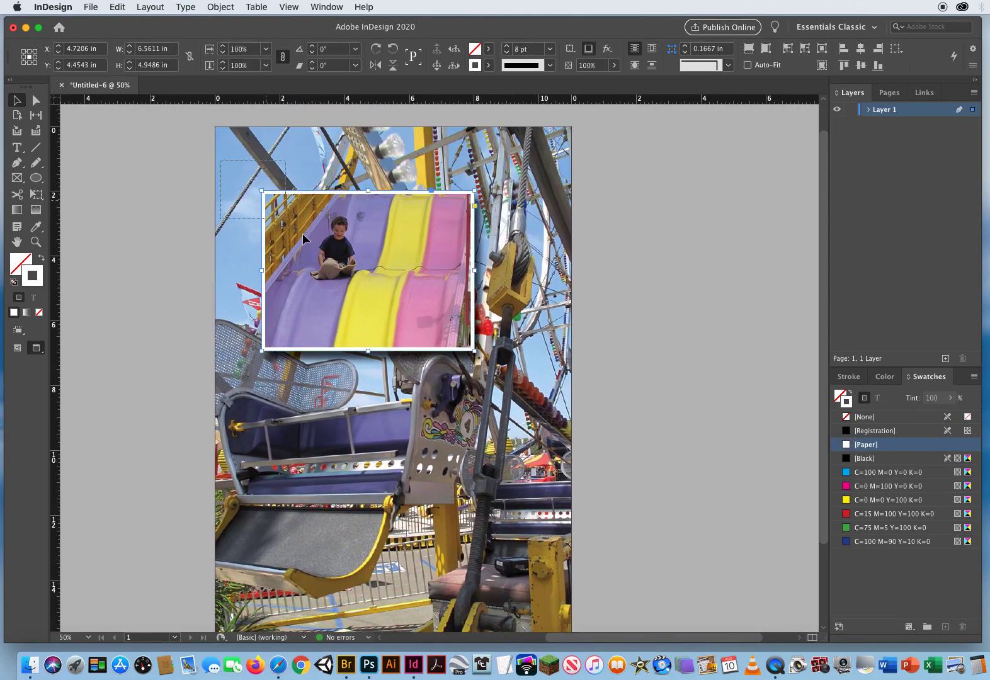
left_click(475, 206)
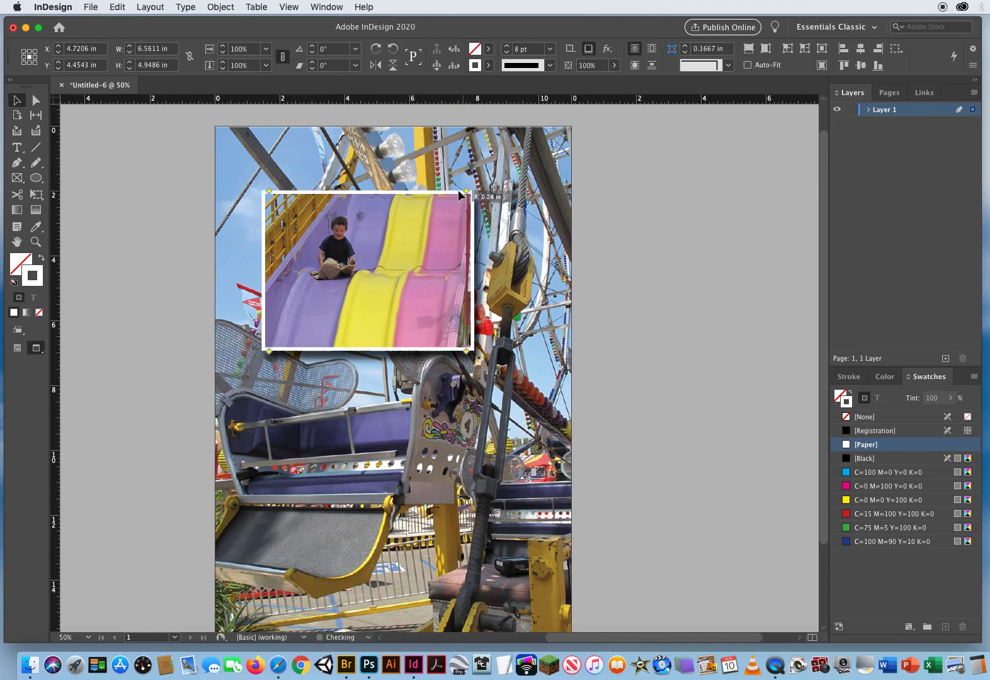
left_click_drag(460, 194, 432, 189)
Nudge the rounded inset photo slightly up and to the left.
left_click(627, 348)
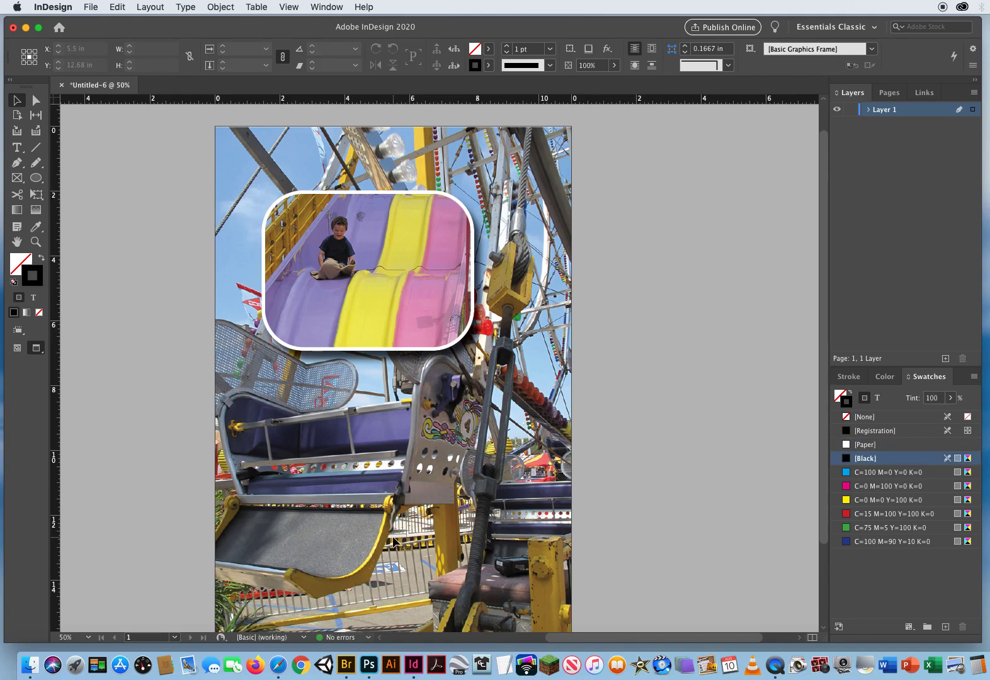
mouse_move(357, 300)
left_mouse_down()
mouse_move(338, 297)
mouse_move(354, 297)
left_mouse_up()
left_click(672, 367)
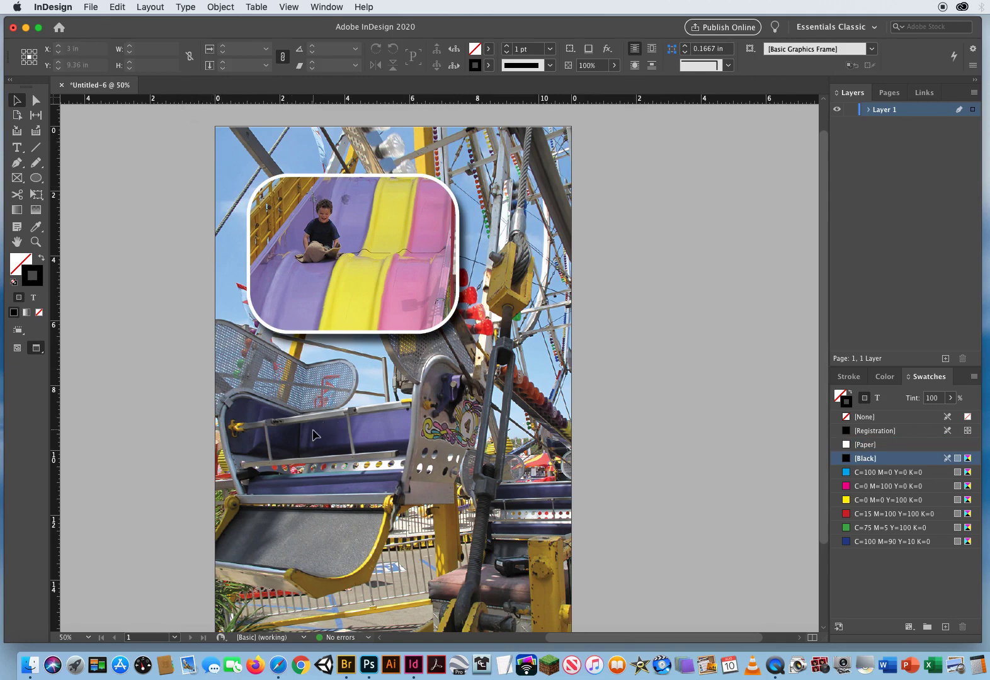
In Normal view, crop the ferris-wheel background to about 5.3 in wide, leaving the right side blank.
key("w")
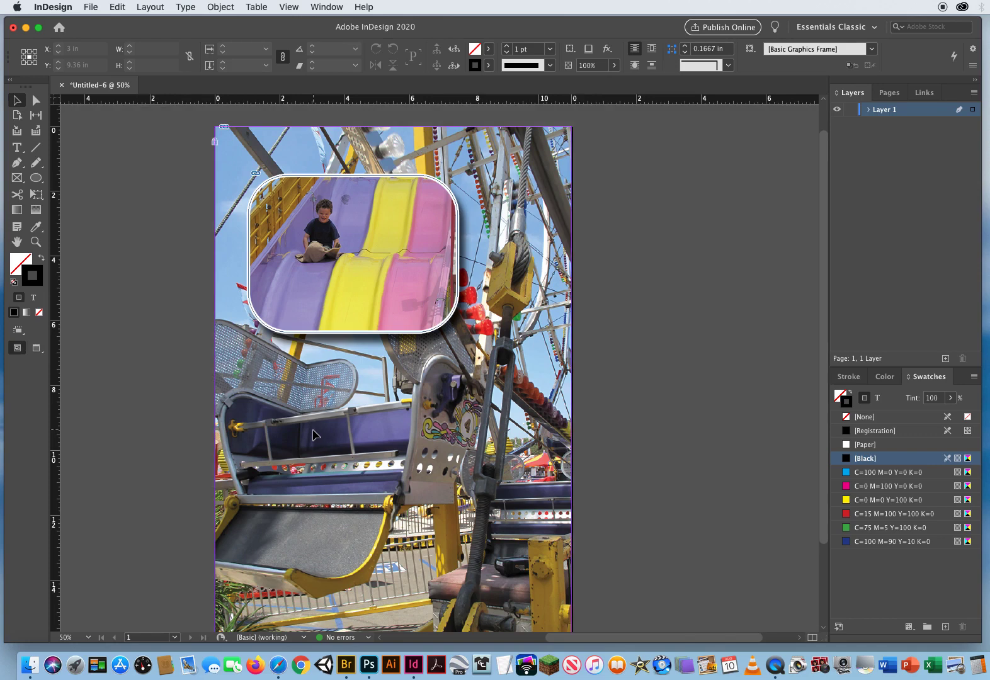
left_click(214, 145)
scroll(427, 459, "down", 4)
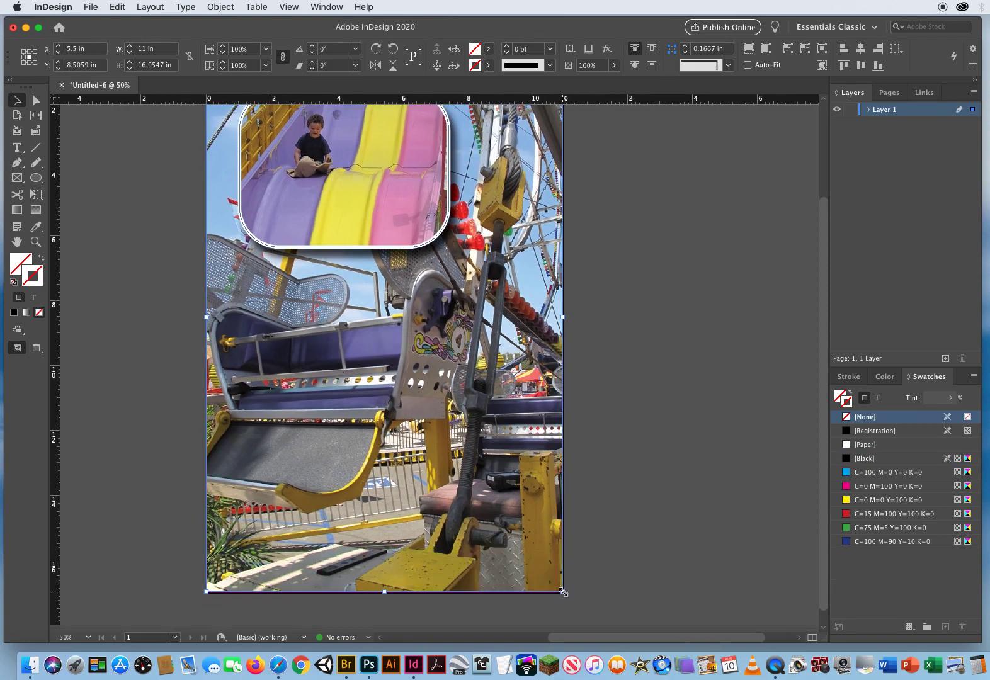
left_click_drag(542, 561, 564, 570)
left_click_drag(564, 317, 377, 328)
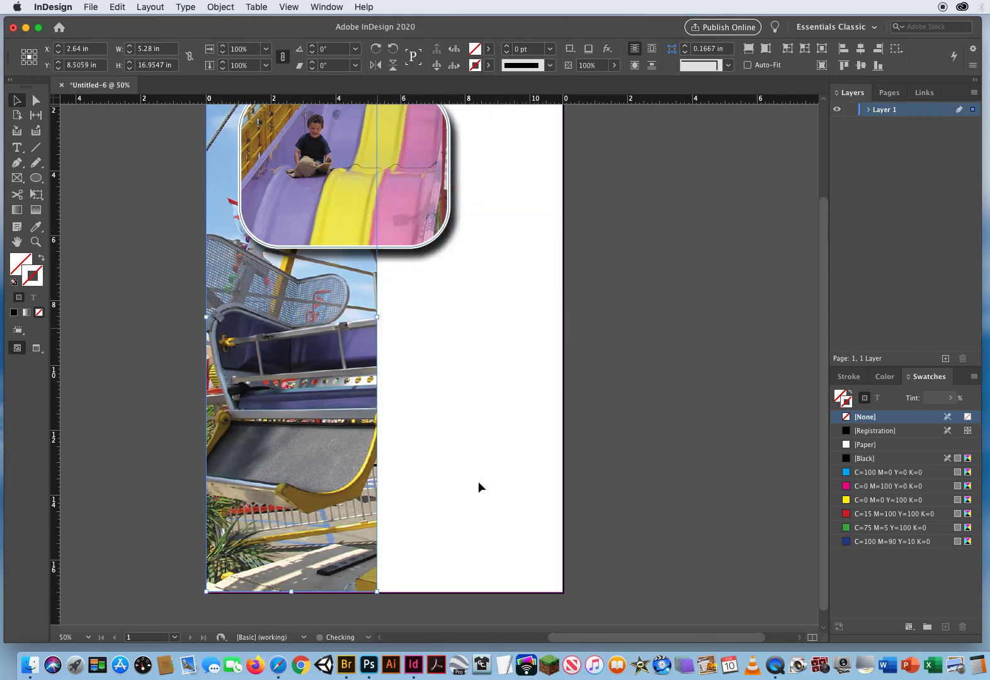
left_click(473, 486)
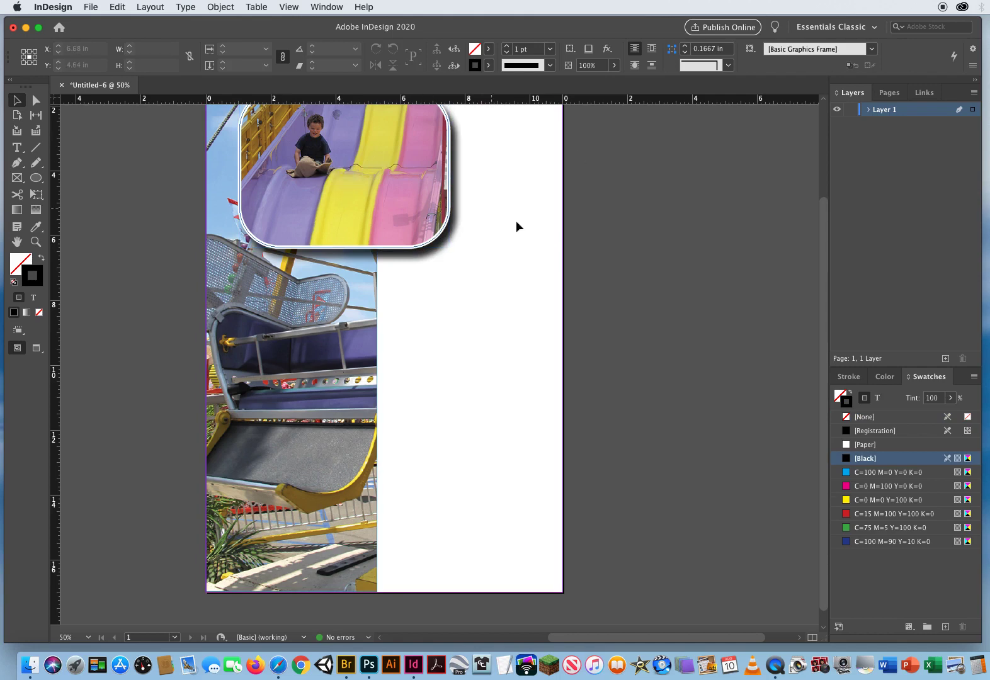
left_click_drag(486, 353, 493, 432)
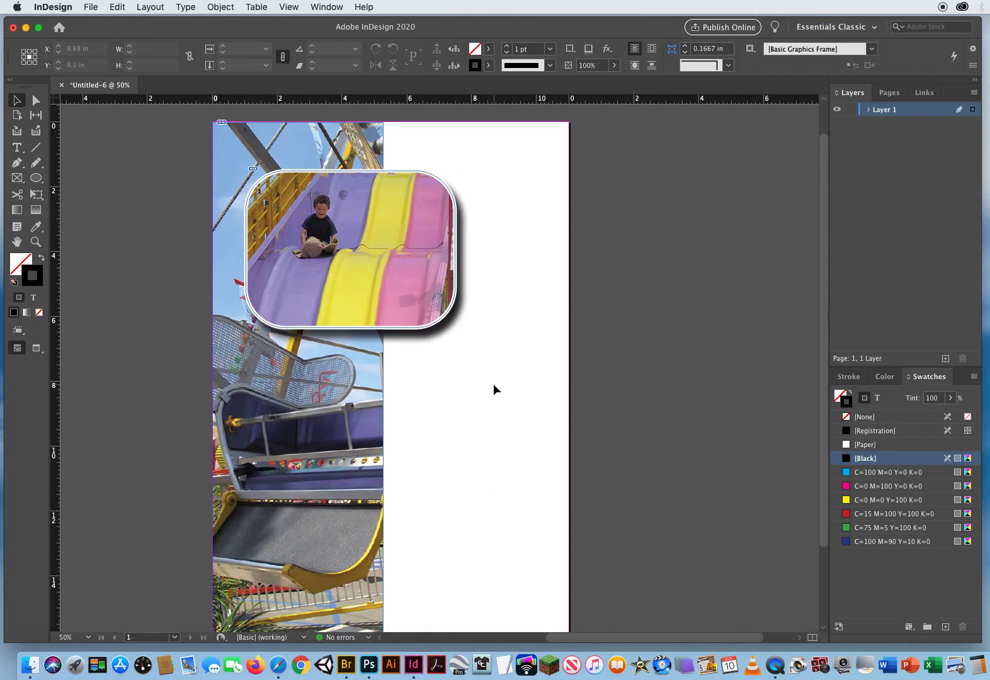
mouse_move(486, 435)
left_mouse_down()
mouse_move(506, 475)
mouse_move(498, 412)
mouse_move(486, 446)
mouse_move(482, 435)
left_mouse_up()
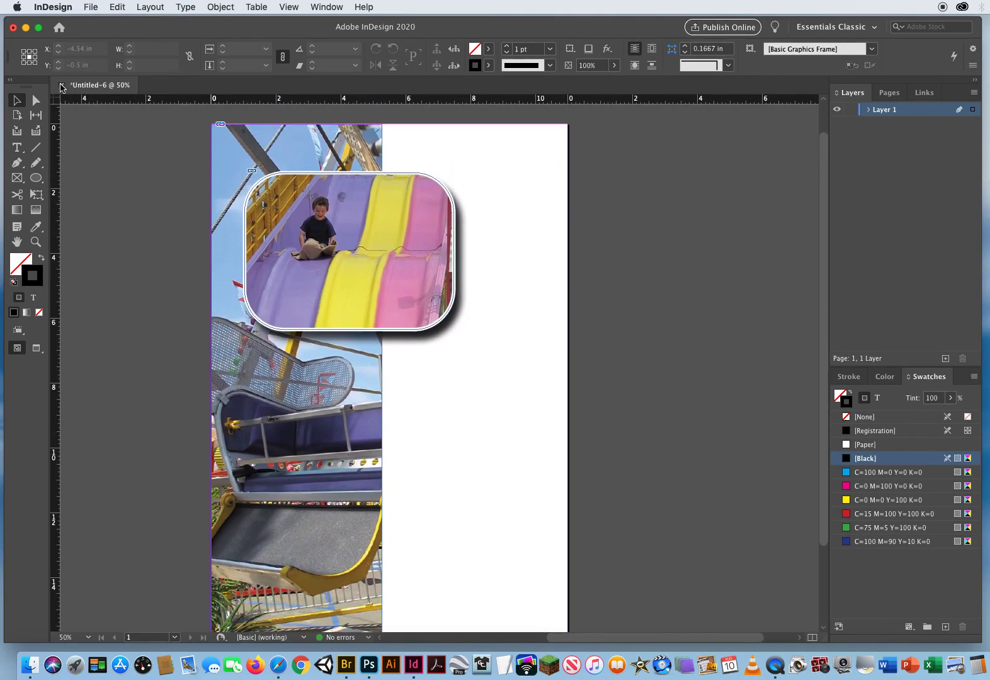